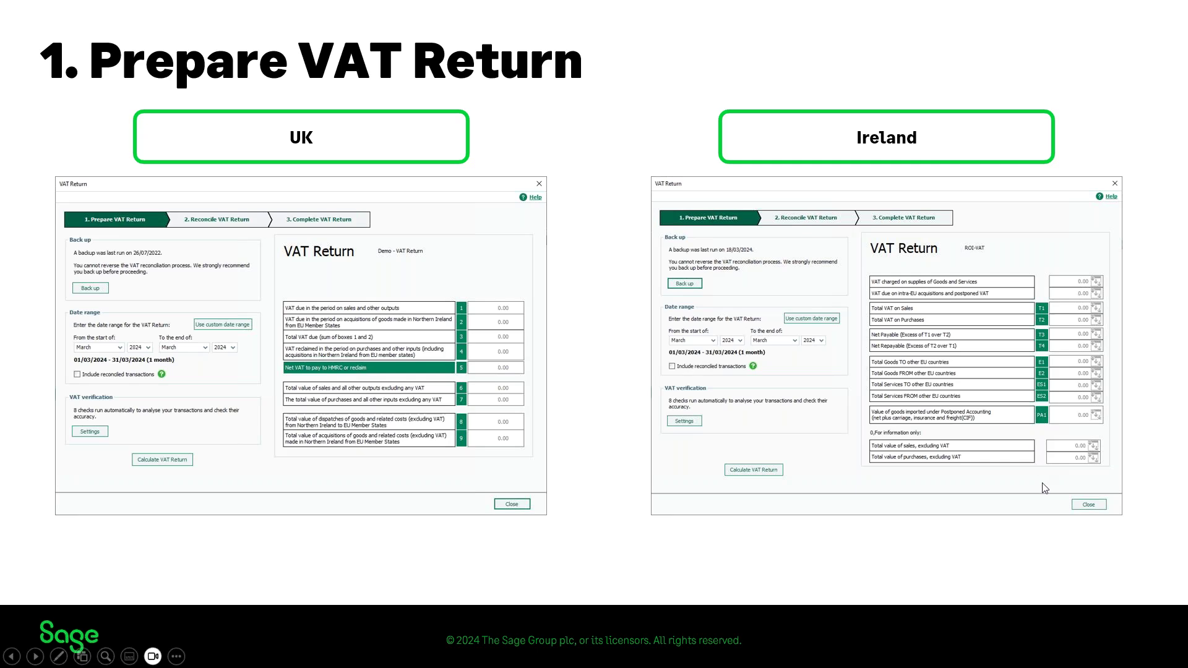
click(630, 485)
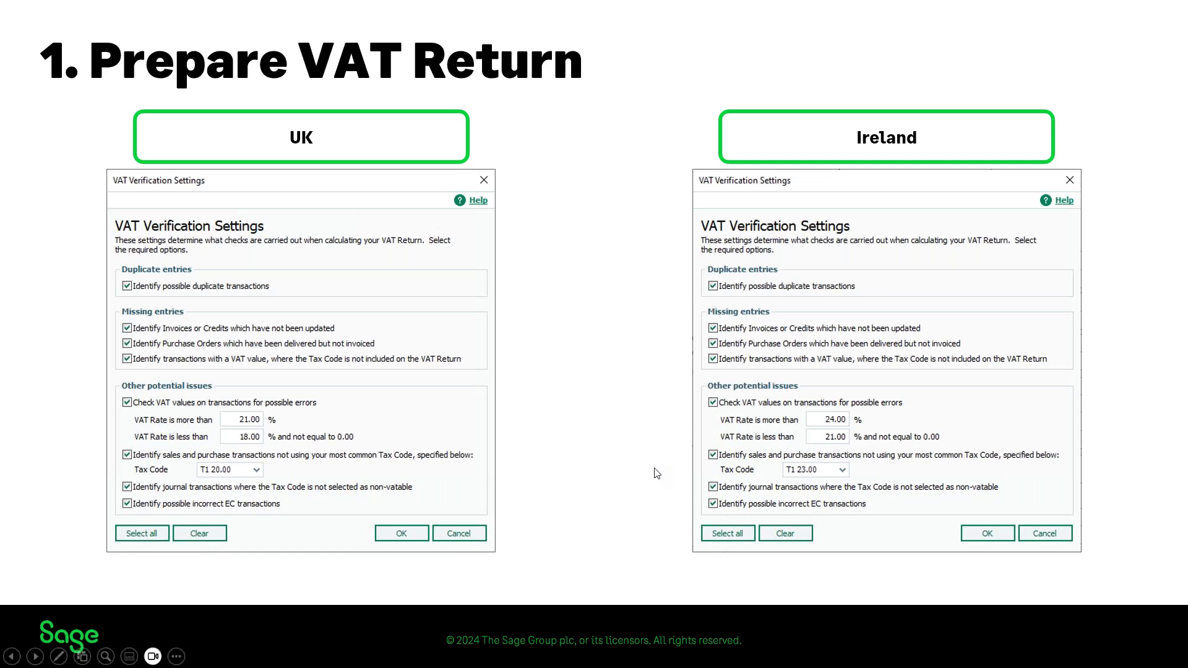
click(644, 366)
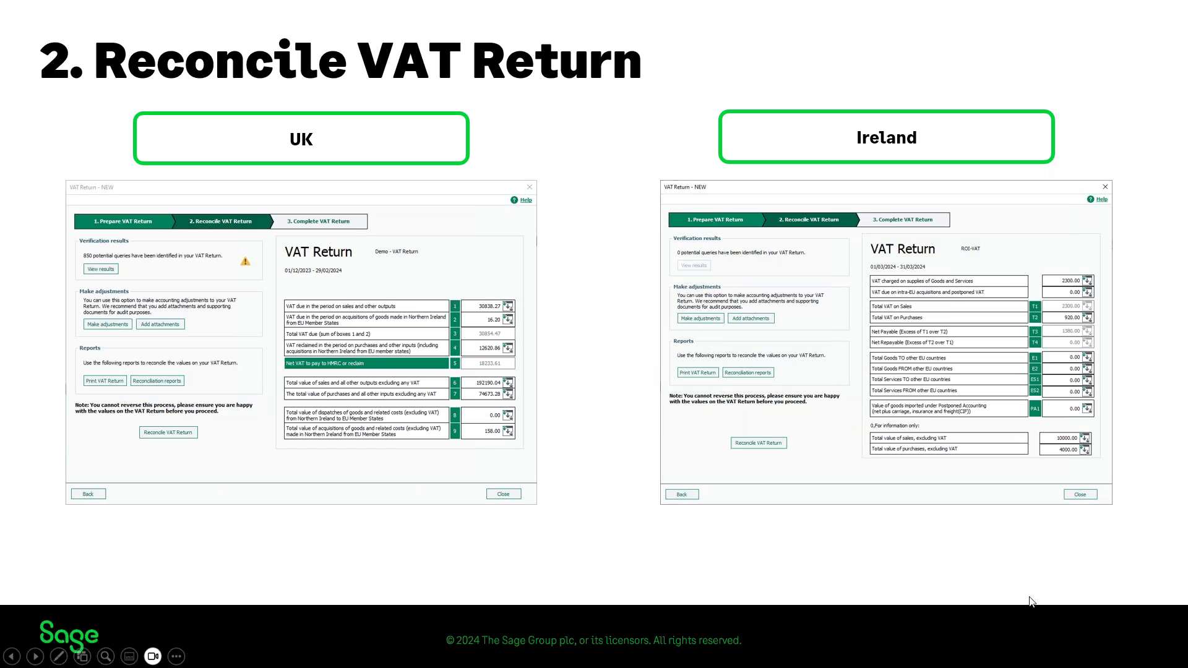
Switch to Sage 50 Accounts and open the VAT return for 01/07/2024 to 30/09/2024.
key(alt+Tab)
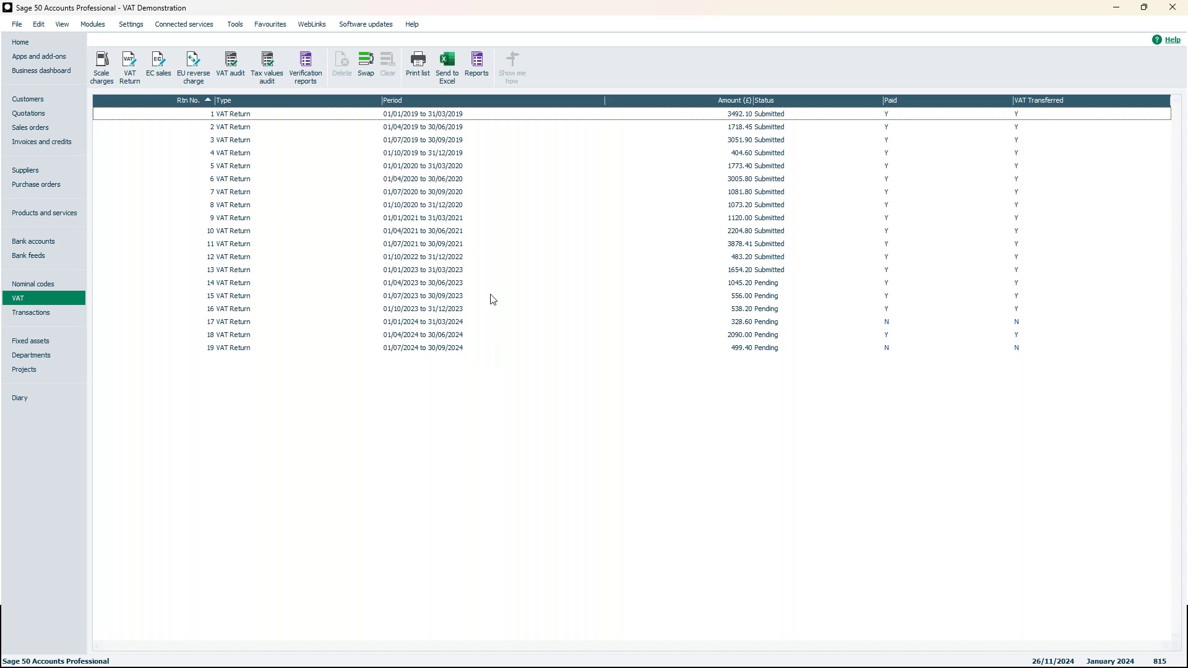
click(408, 350)
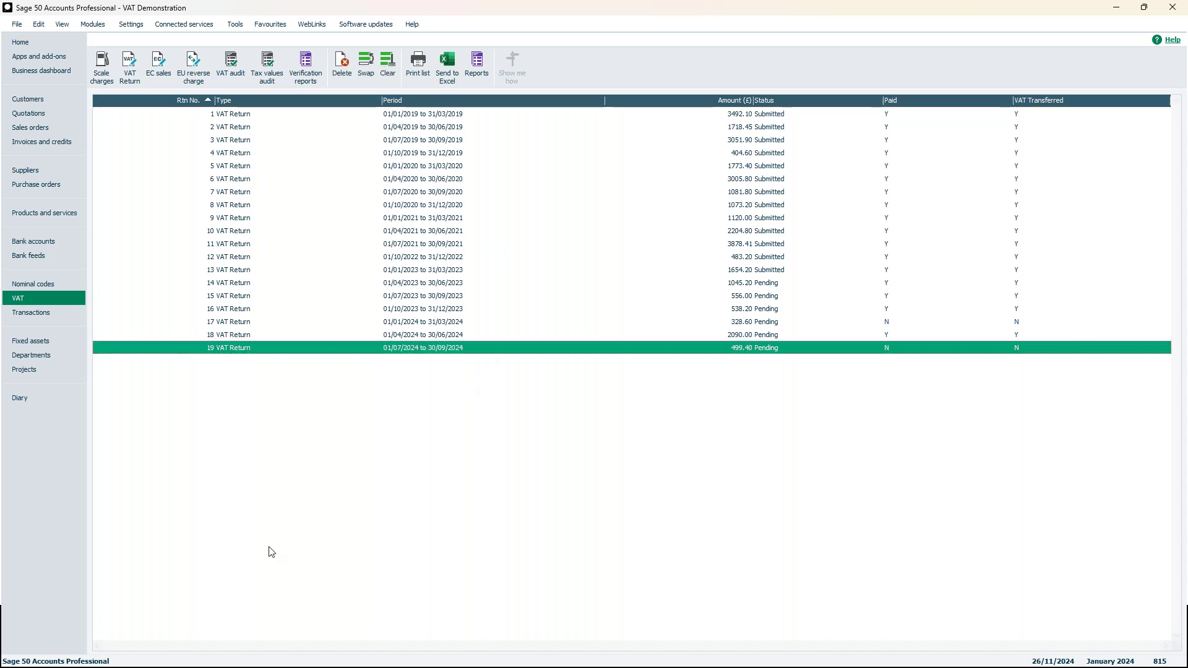
click(434, 354)
double_click(433, 348)
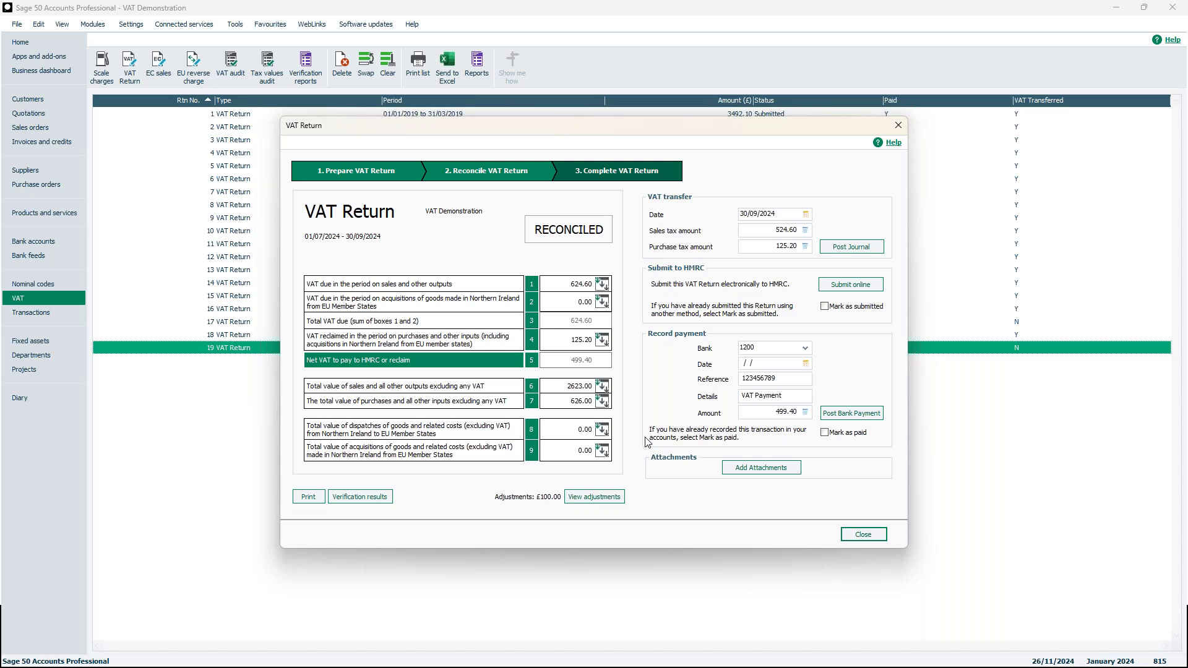
Examine the T1 sales invoices in the box 1 VAT breakdown and close the return.
click(601, 285)
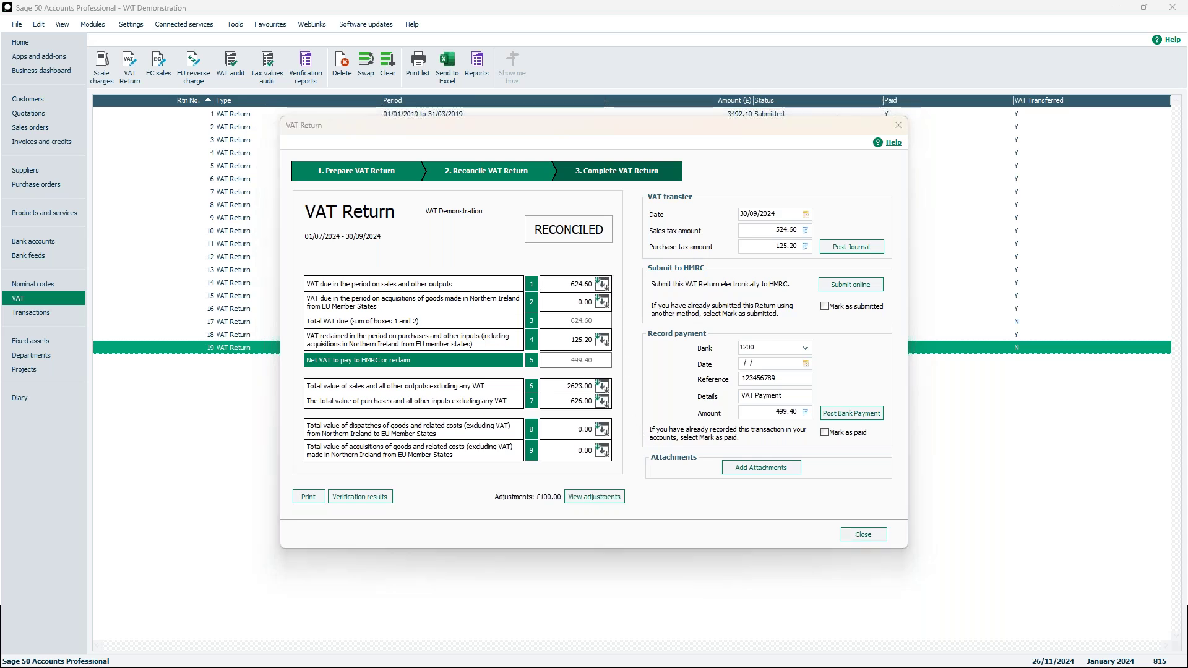
click(505, 294)
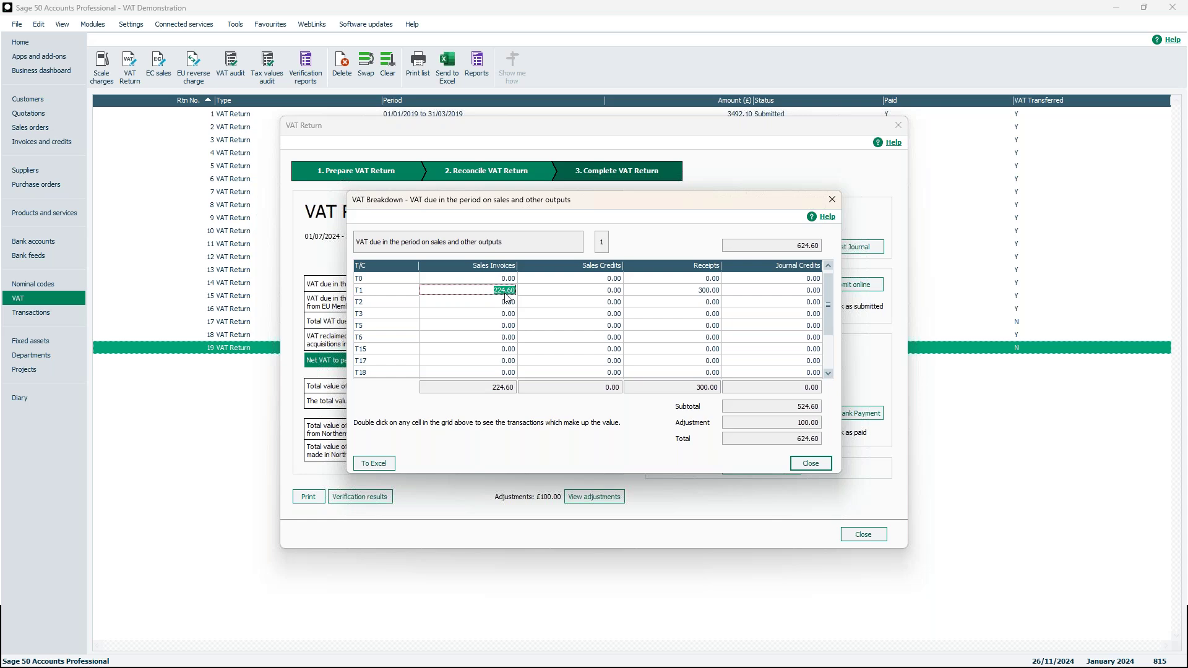
click(831, 200)
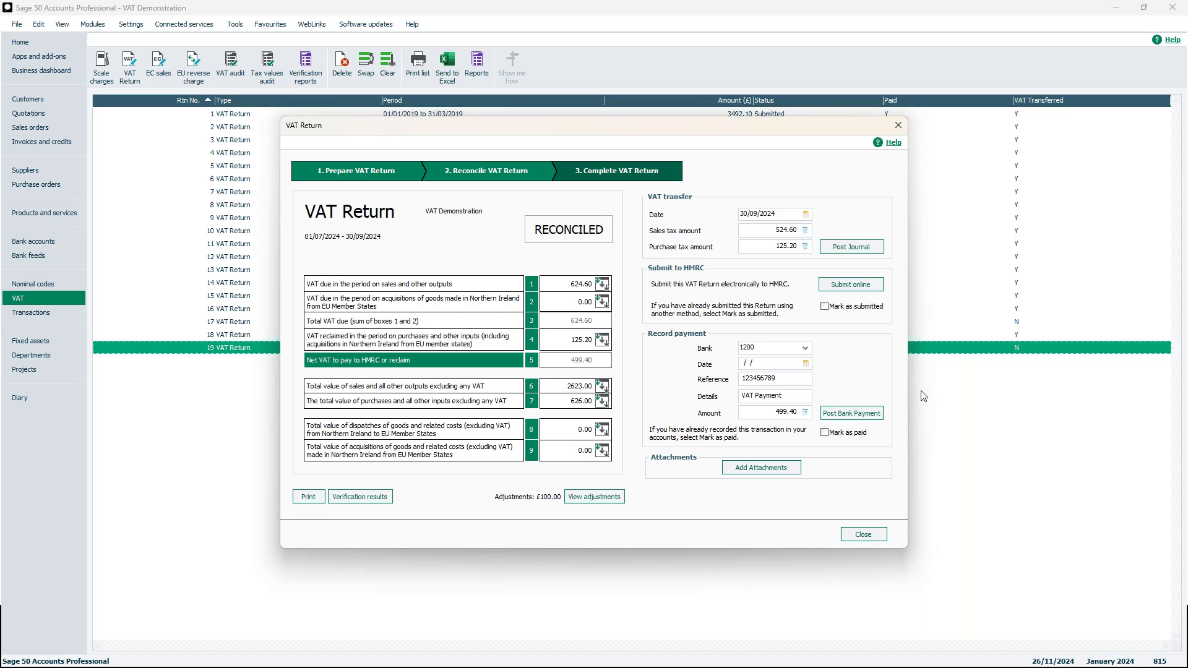
click(863, 534)
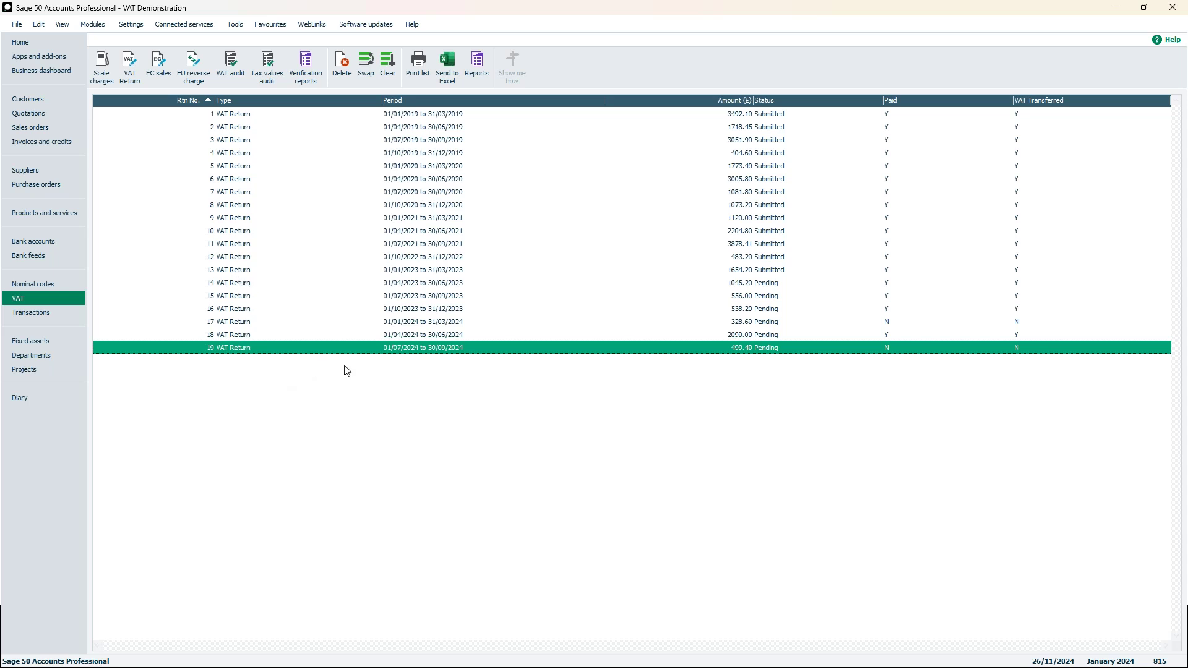
Clear the selected return and start a new VAT return with its date range ending in December 2024.
click(125, 84)
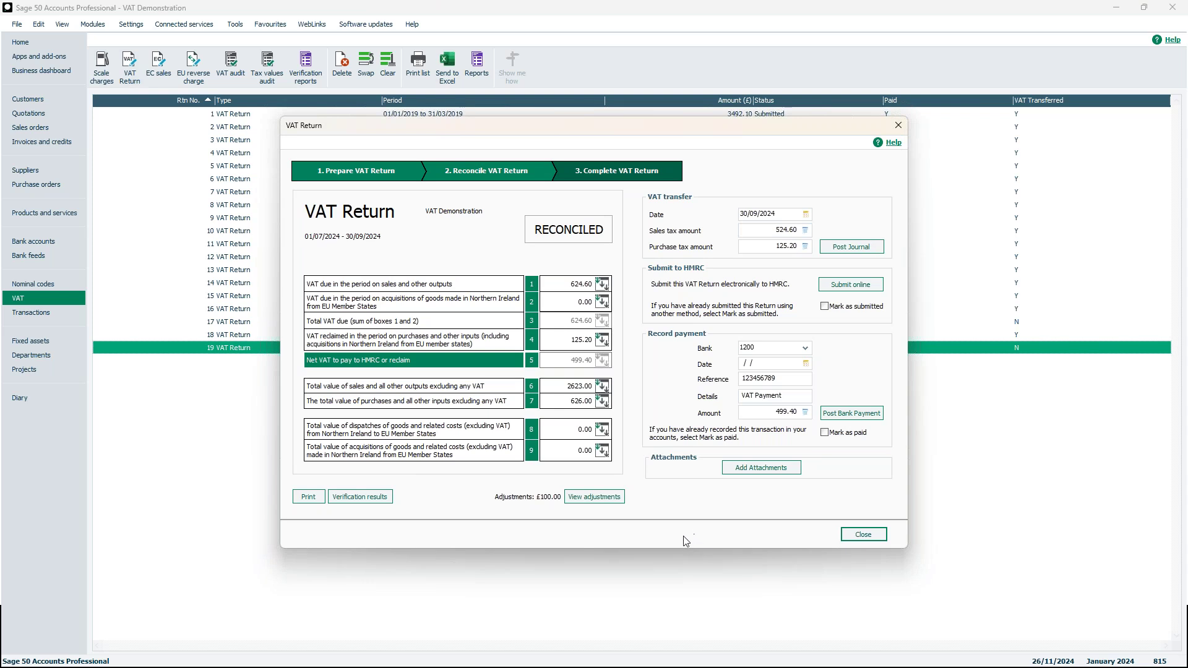
click(904, 128)
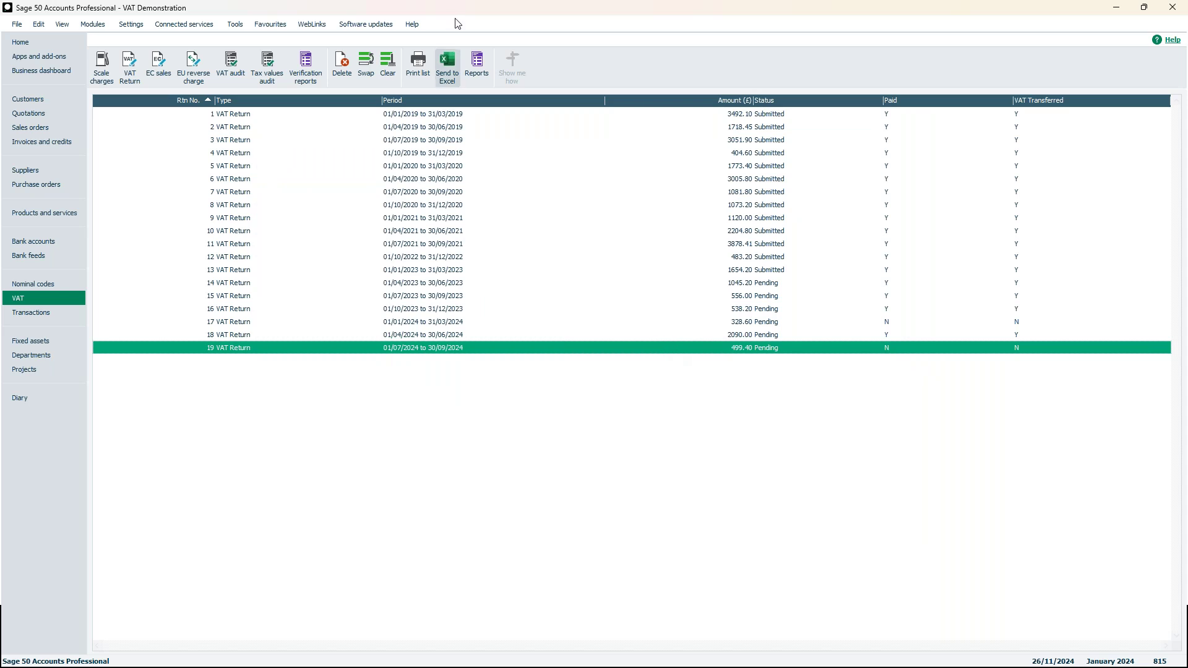
click(388, 65)
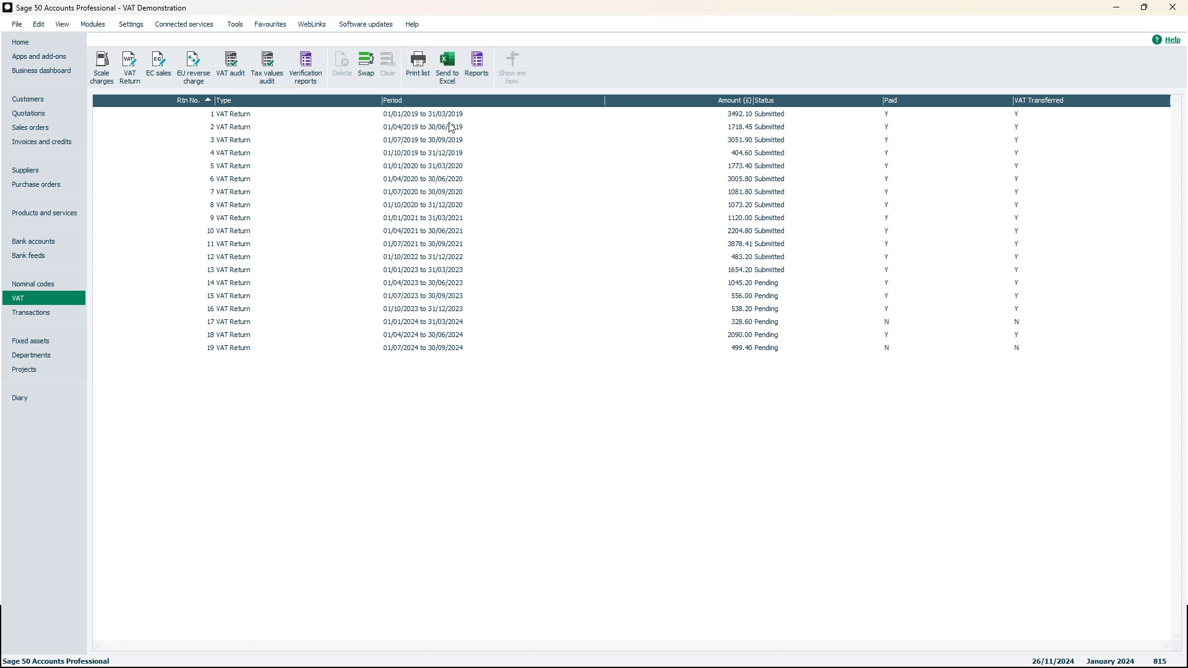
click(130, 69)
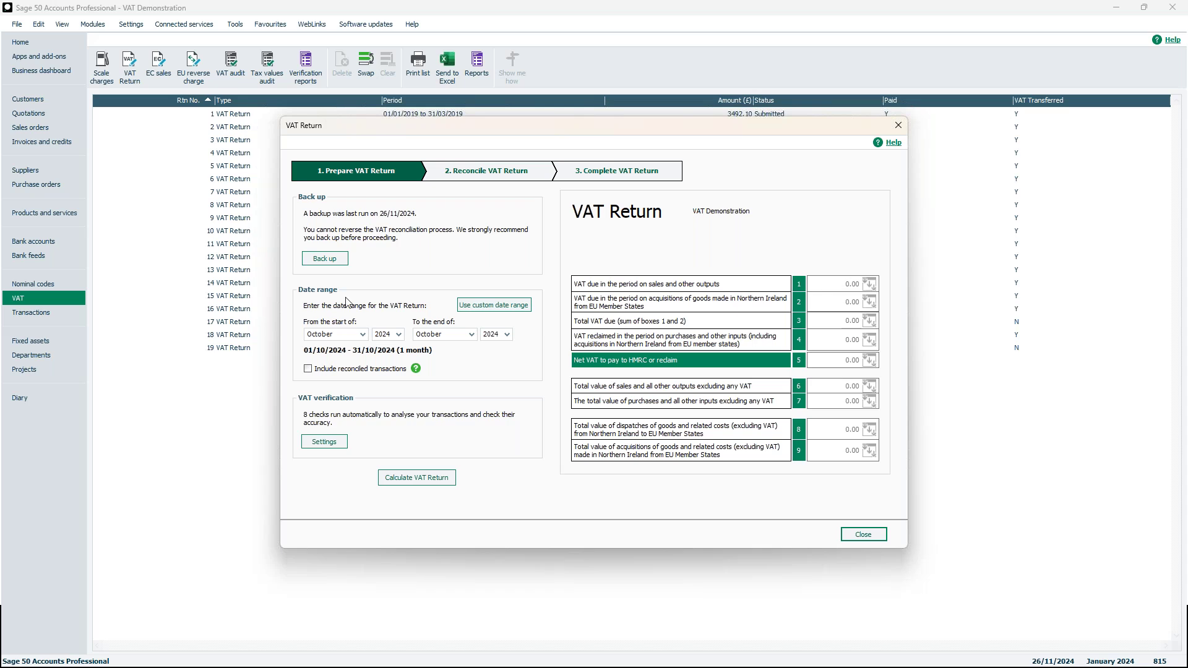
click(472, 335)
click(444, 393)
Try a custom date range ending 26/11/2024 and switch back to whole months ending in December.
click(505, 309)
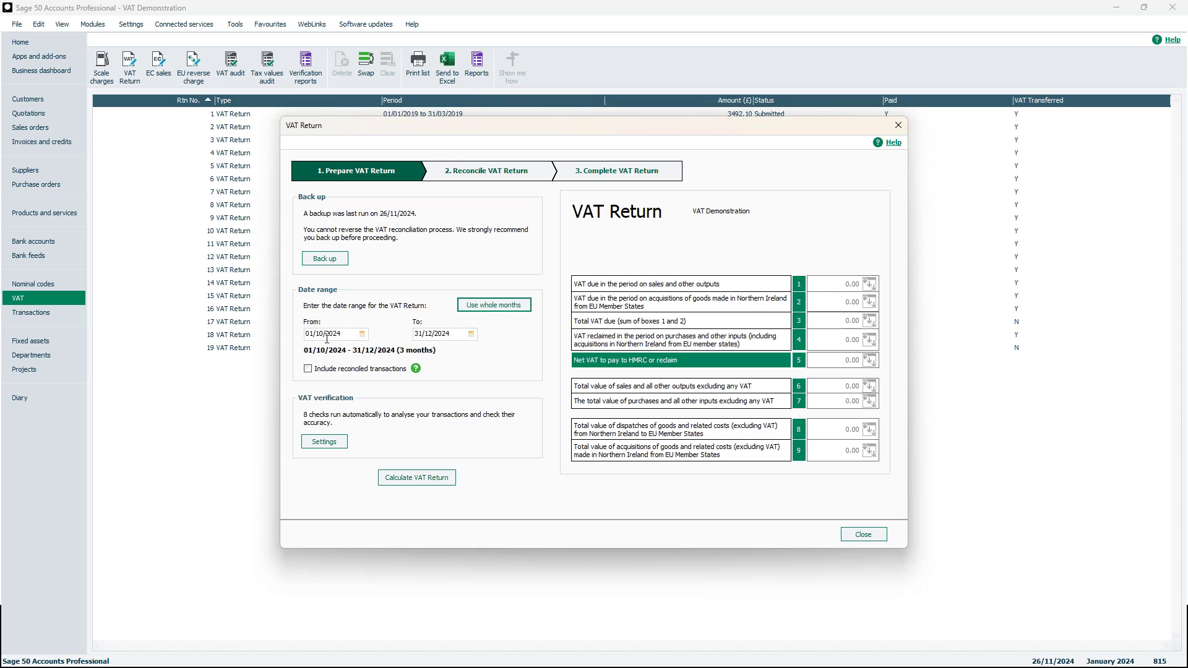
click(471, 334)
click(437, 347)
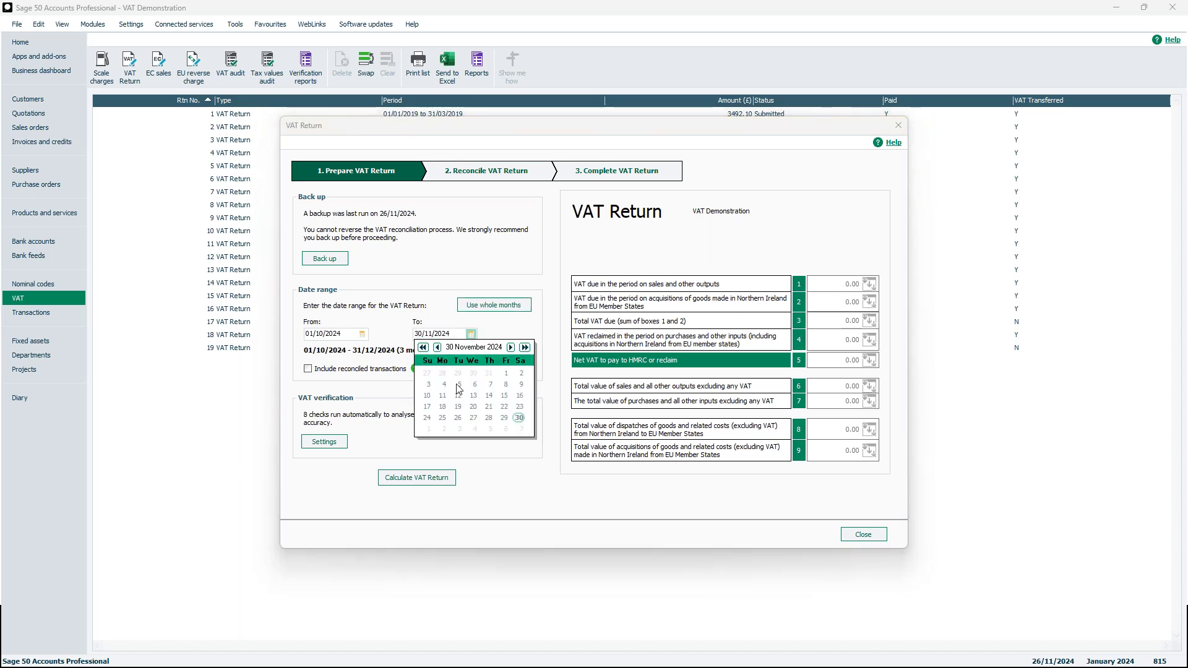
click(458, 418)
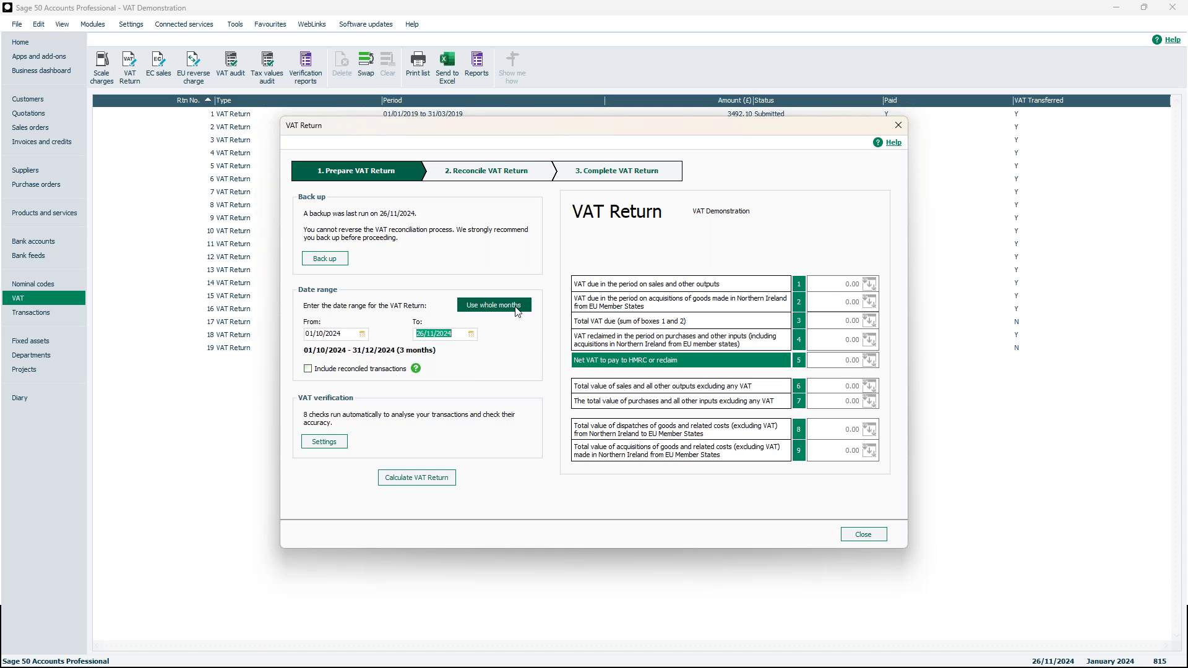
click(441, 335)
drag(442, 335, 403, 334)
click(514, 314)
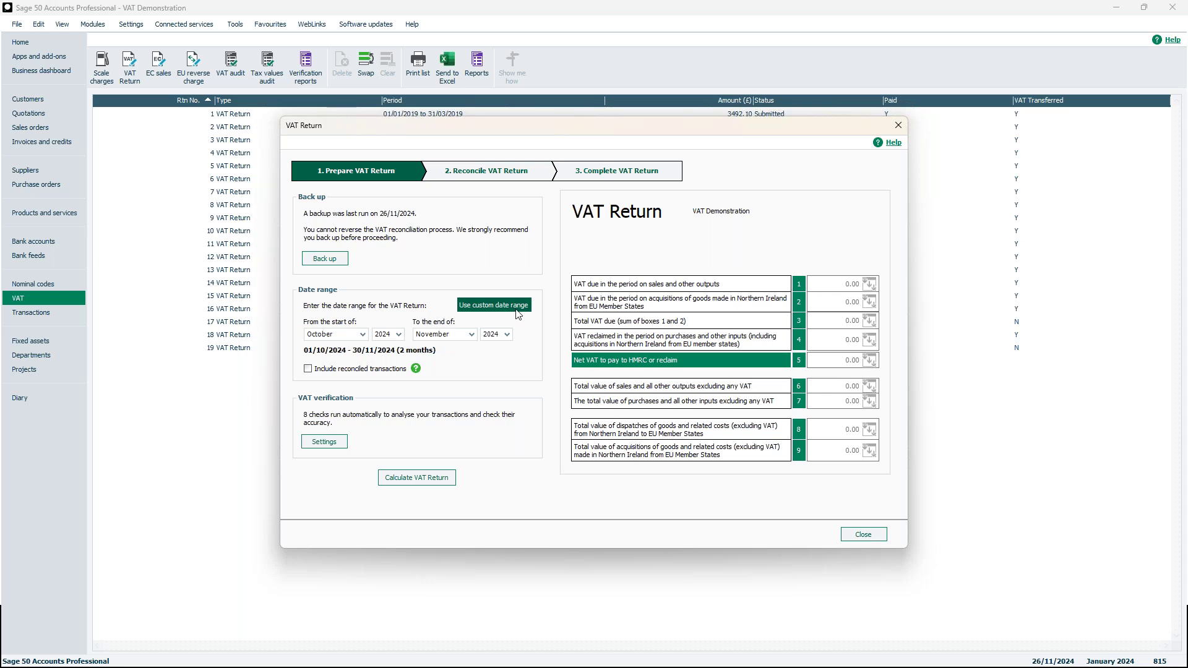
click(471, 334)
click(459, 391)
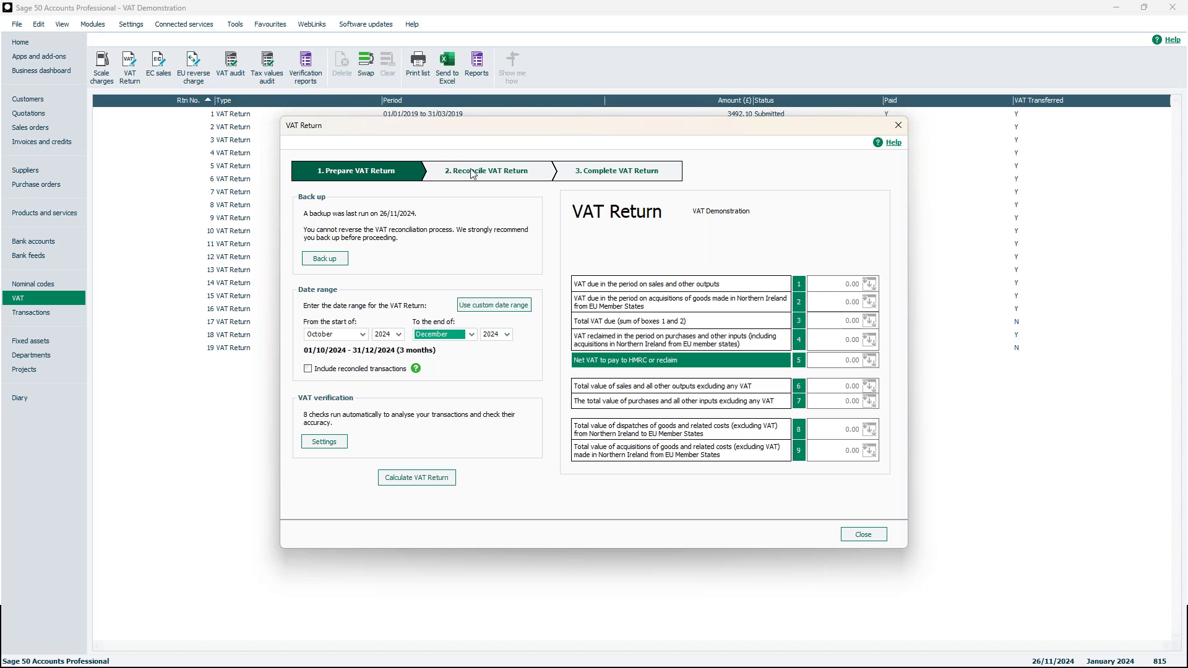
Try the option to include reconciled transactions and turn it off again.
drag(534, 127, 548, 168)
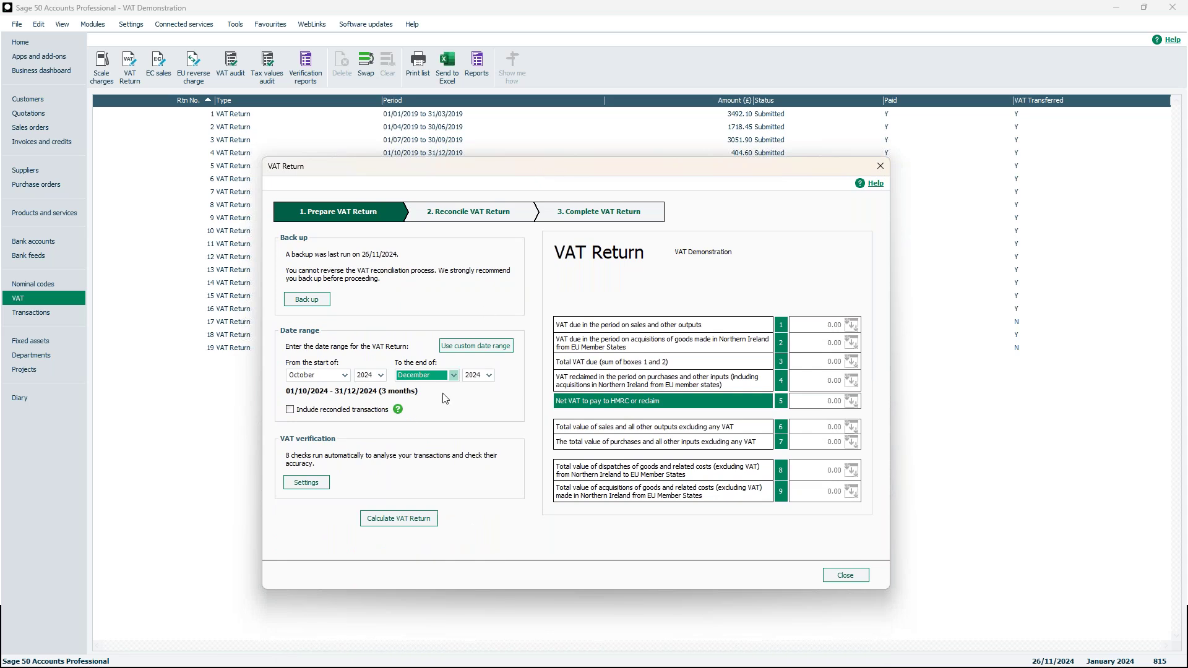
click(290, 412)
click(289, 410)
Select all the checks in the VAT verification settings, covering duplicate entries, missing entries and other potential issues.
click(316, 484)
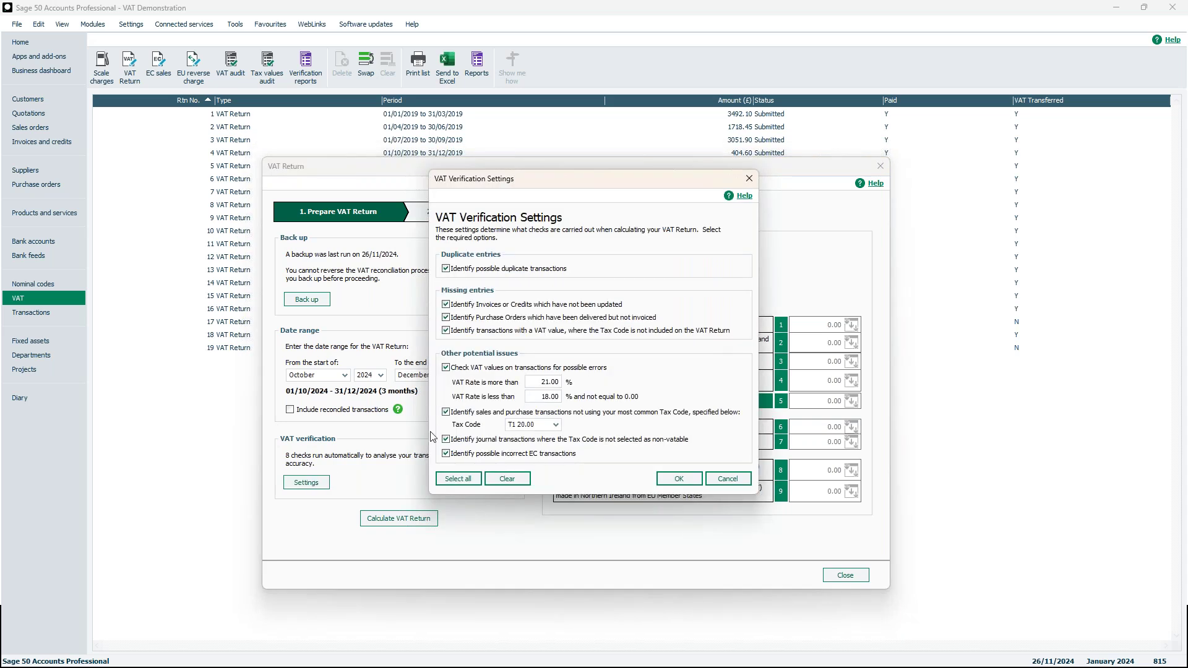
click(445, 268)
click(445, 304)
click(445, 318)
click(445, 330)
click(445, 368)
click(446, 412)
click(445, 440)
click(446, 453)
click(463, 480)
Keep T1 20.00 as the most common tax code and save the verification settings.
click(556, 427)
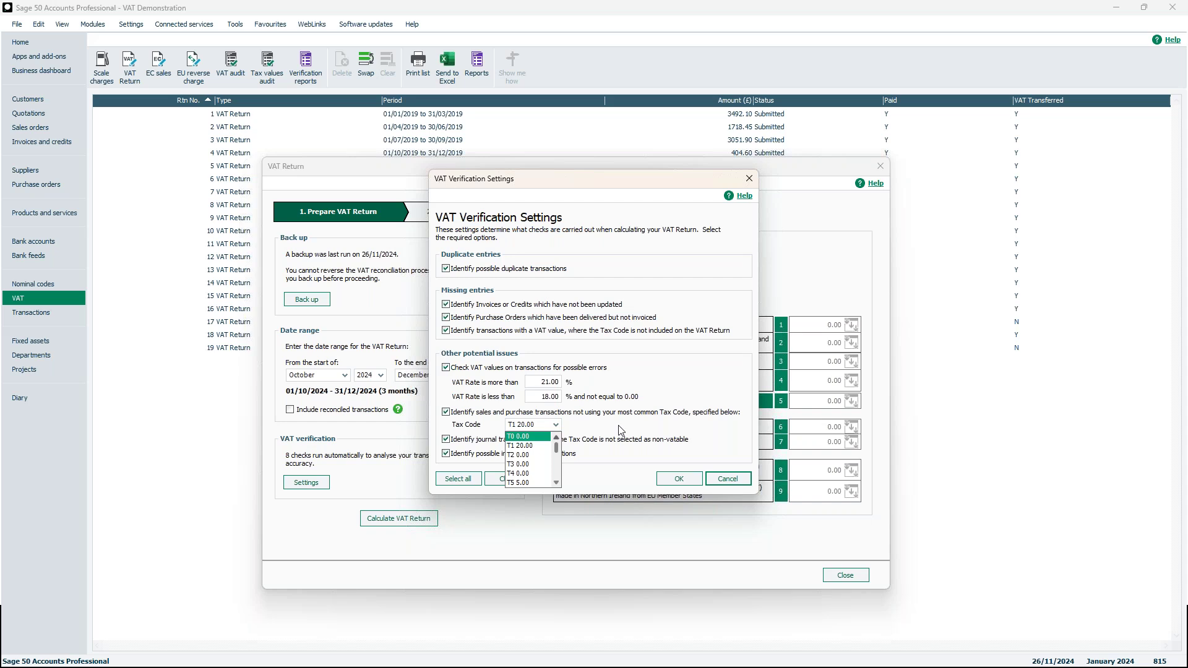
click(640, 325)
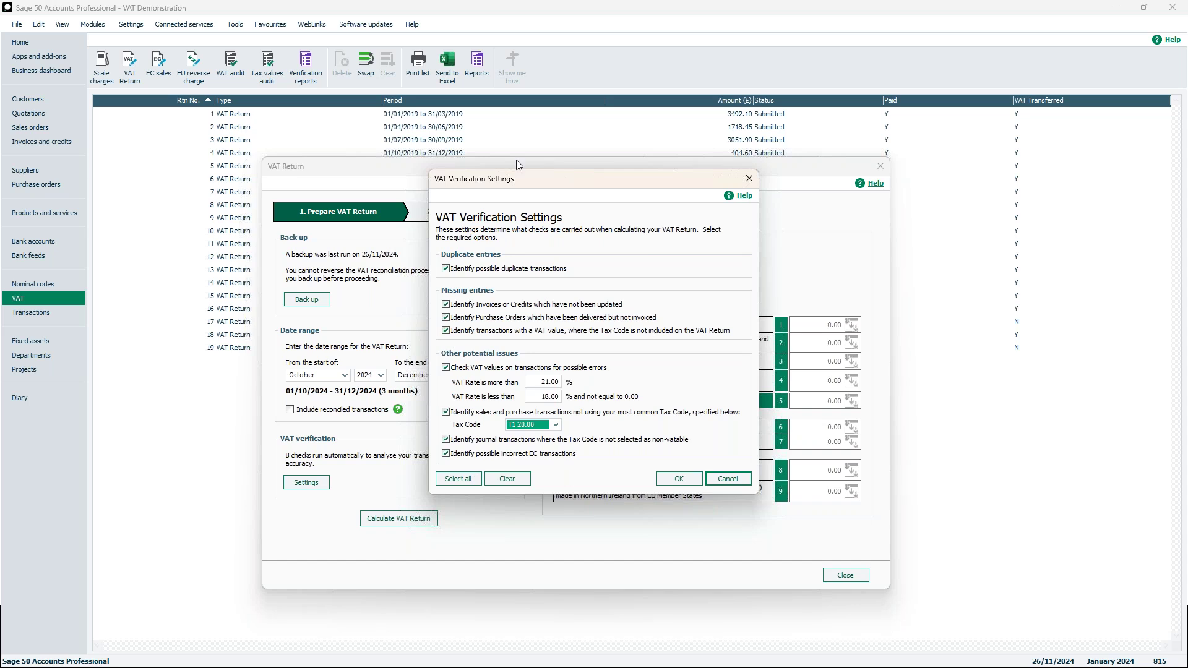
click(677, 481)
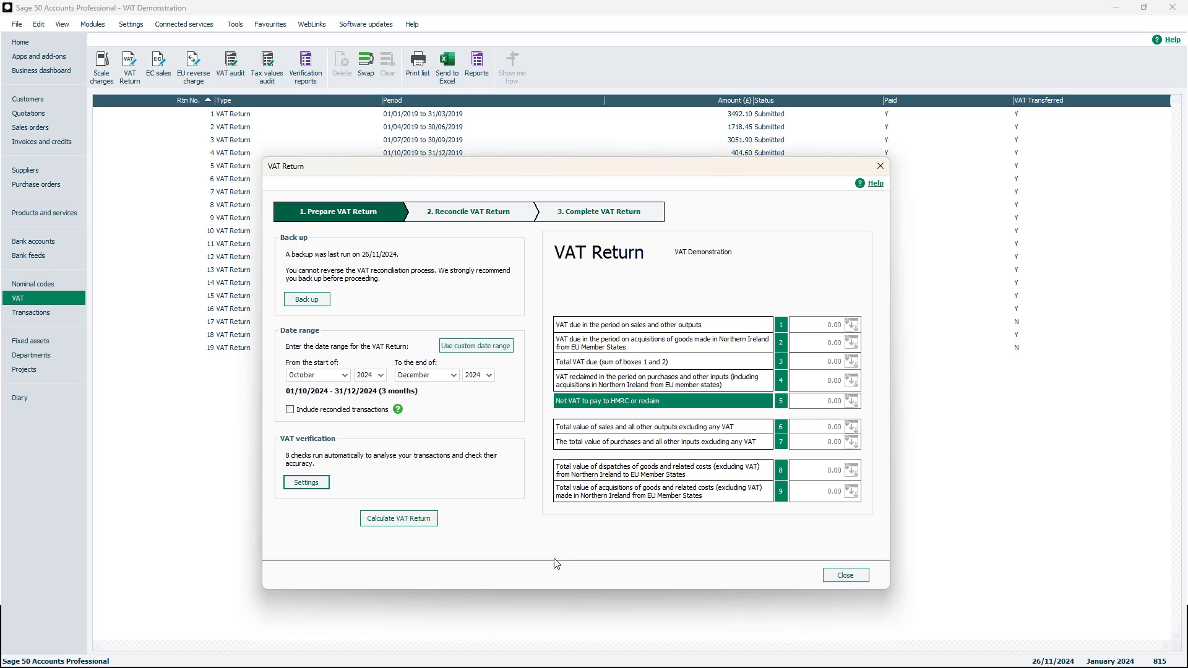
Calculate the VAT return and include the earlier unreconciled transactions 814 and 815.
click(409, 521)
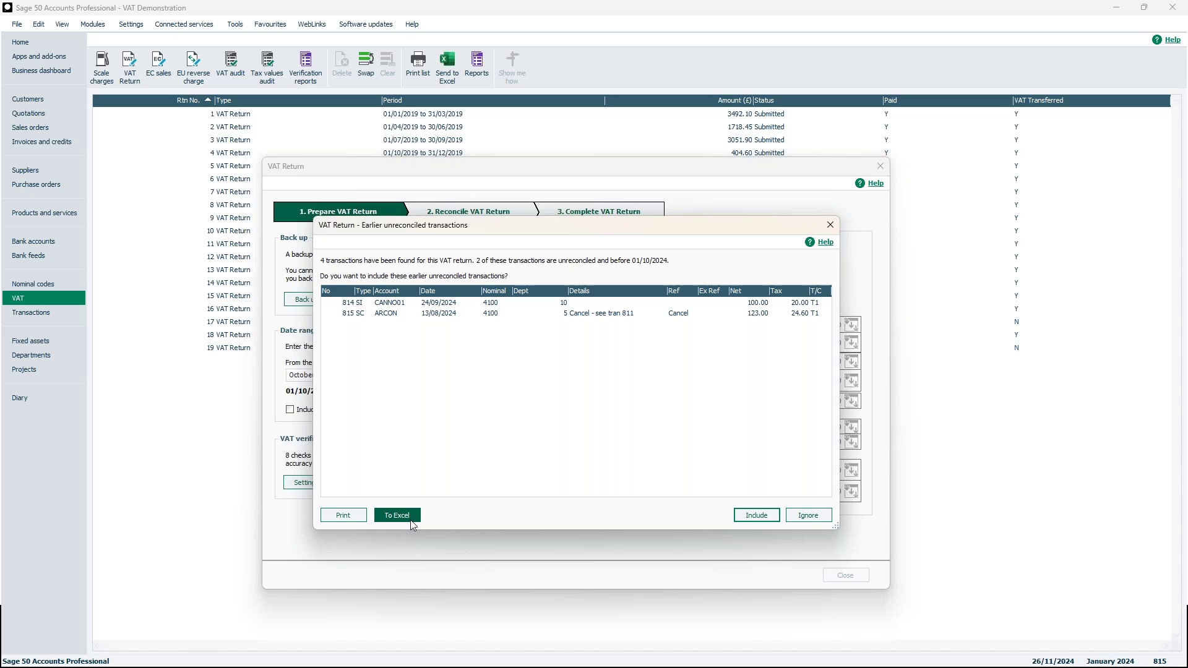
click(385, 304)
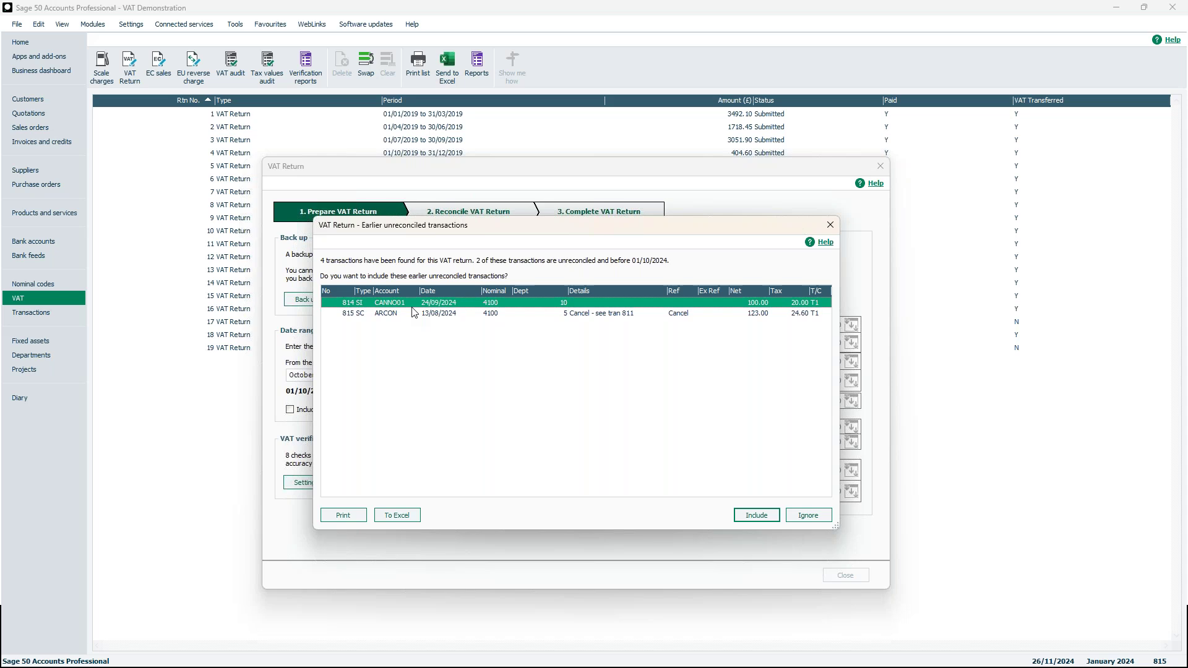
click(594, 313)
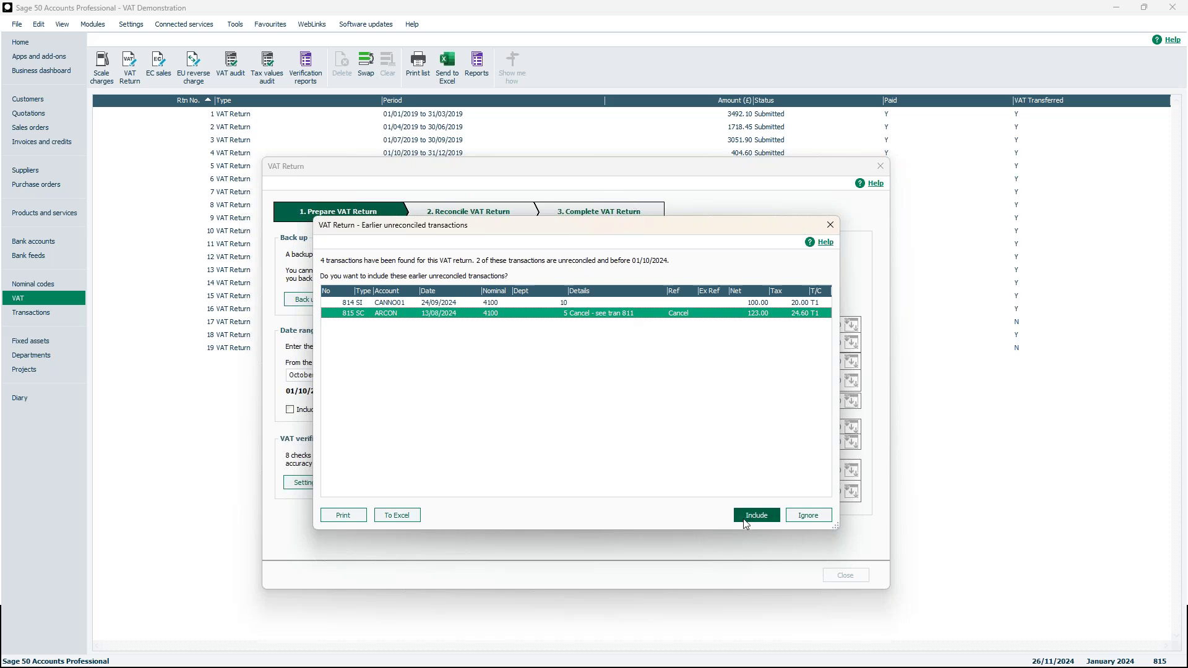
click(741, 303)
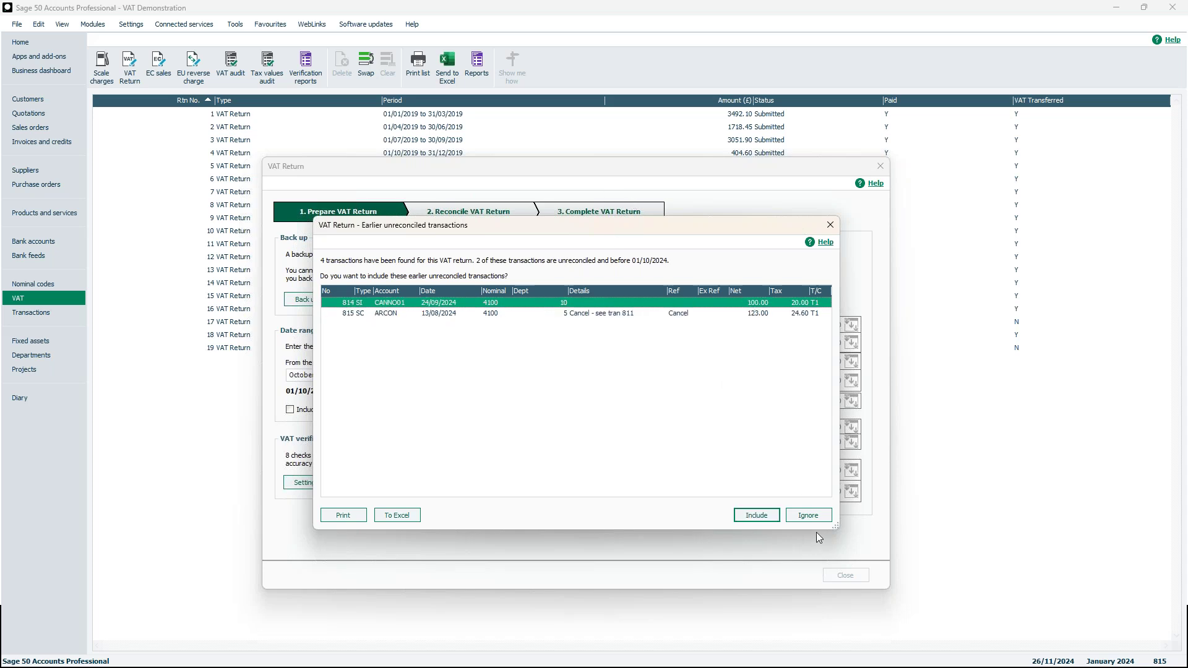
click(626, 314)
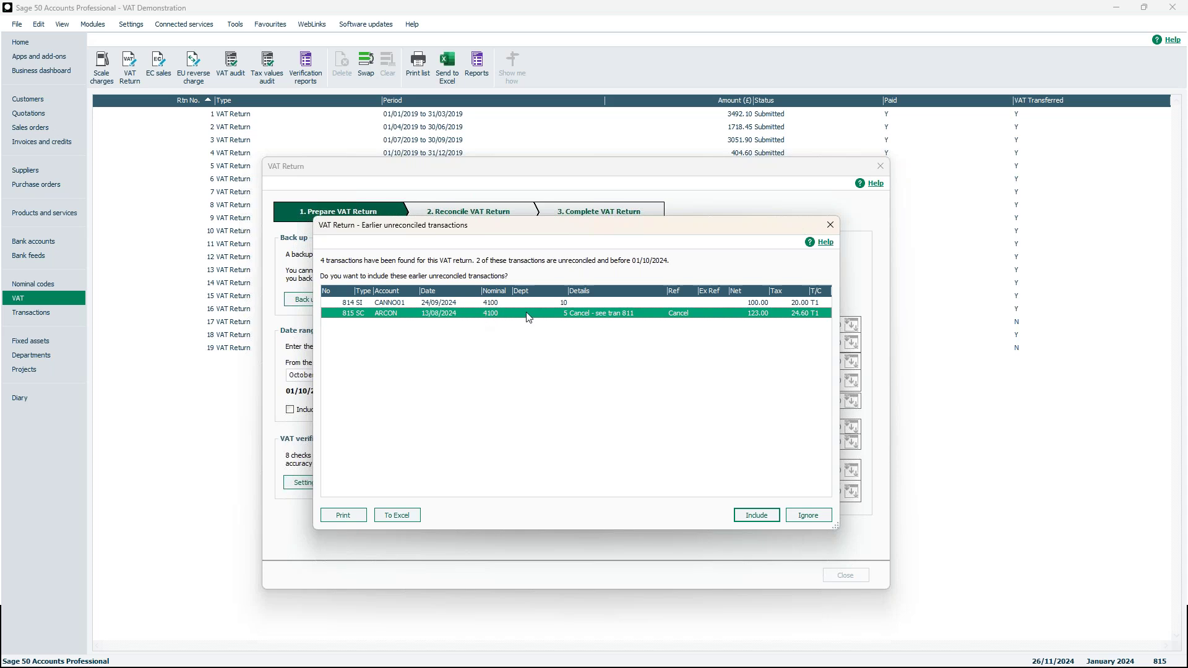
click(758, 516)
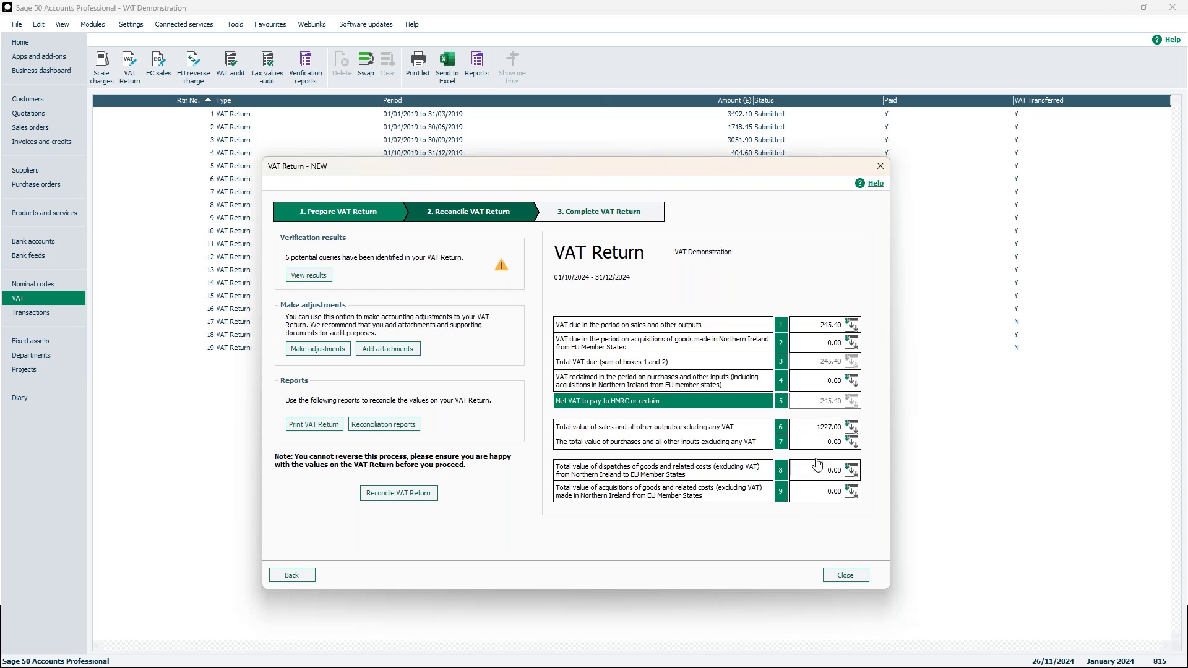
Examine the box 1 VAT breakdown and the transactions behind its T1 sales invoices value.
click(853, 326)
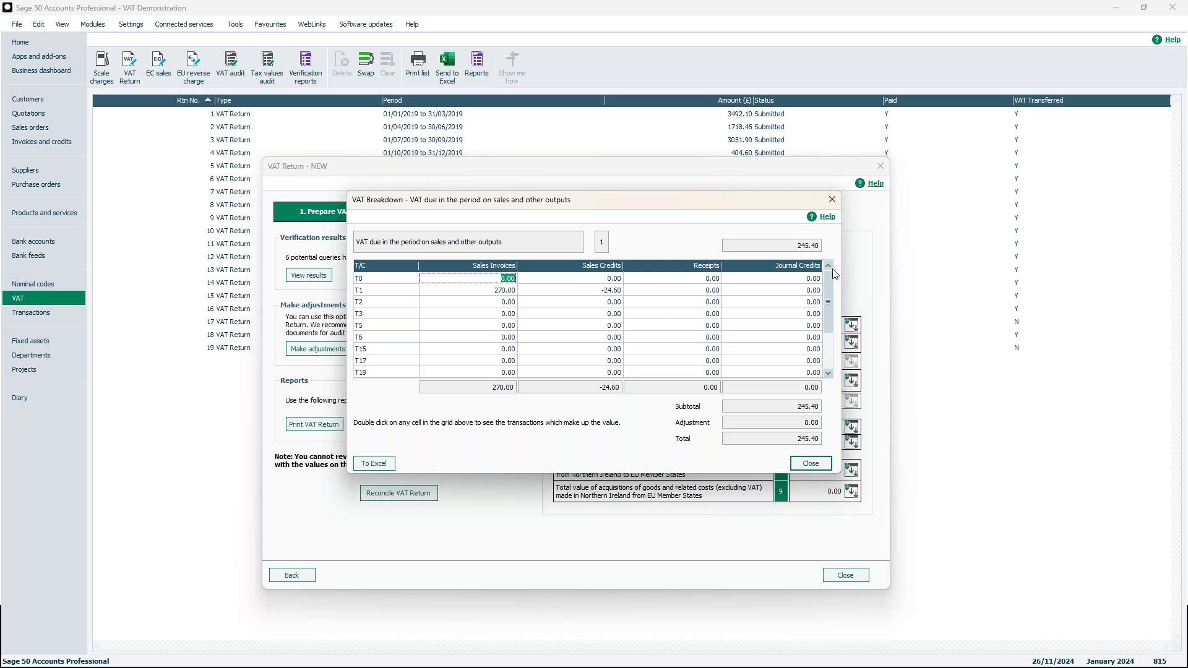
click(502, 292)
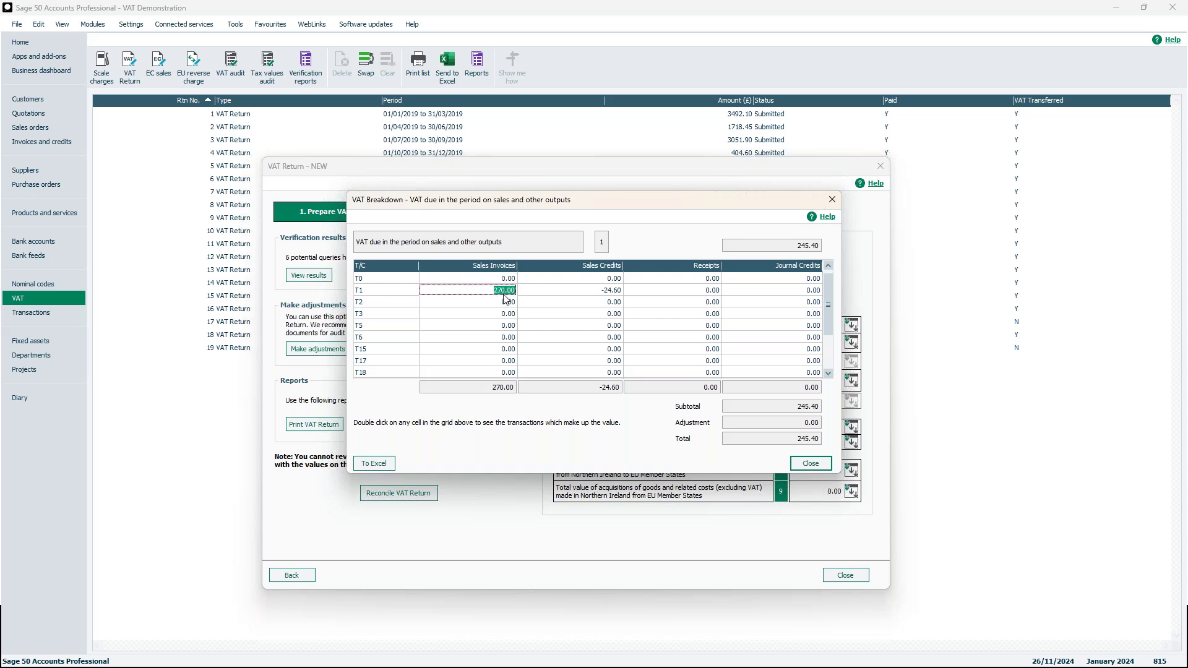
double_click(507, 294)
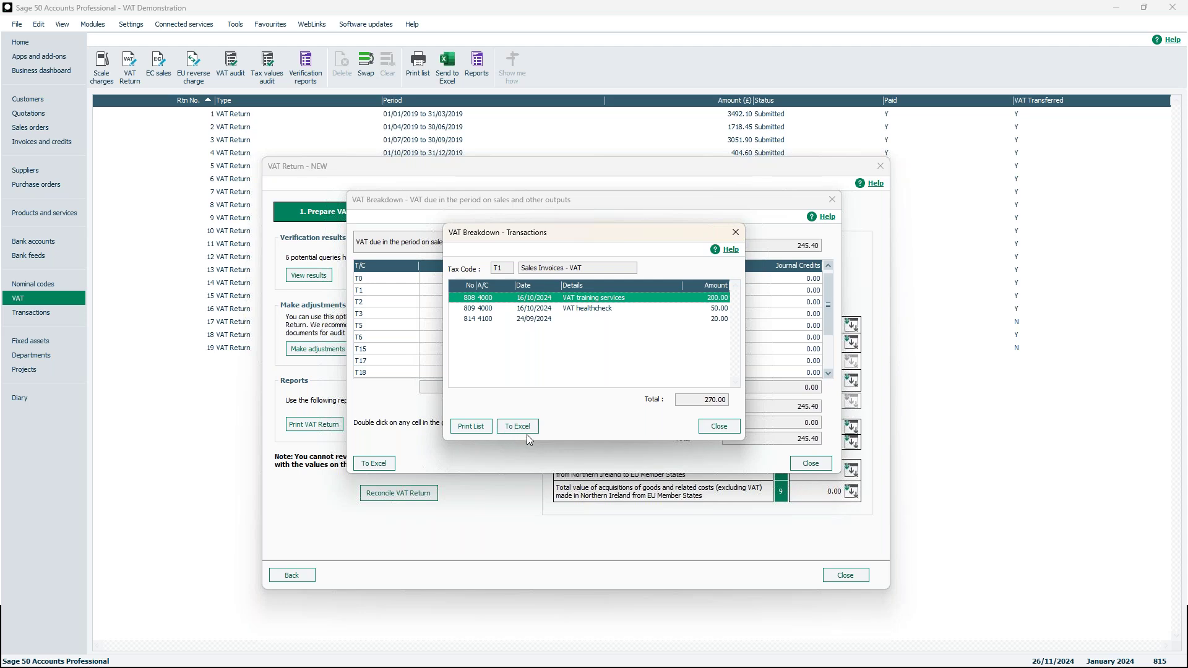
click(732, 232)
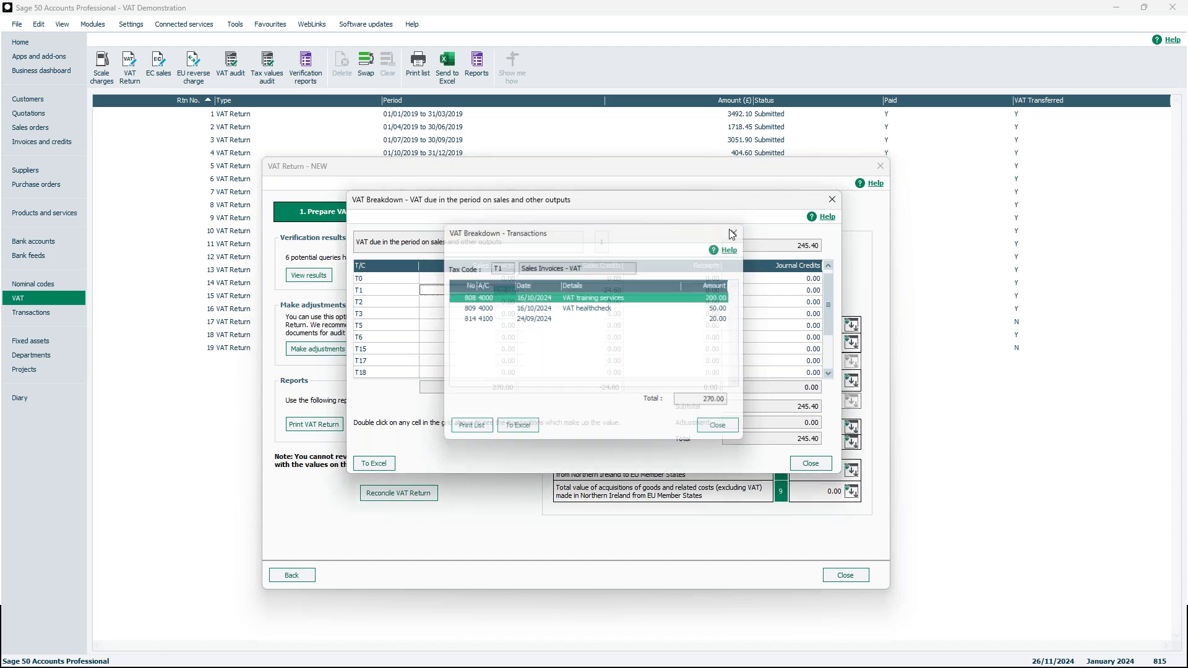
click(820, 463)
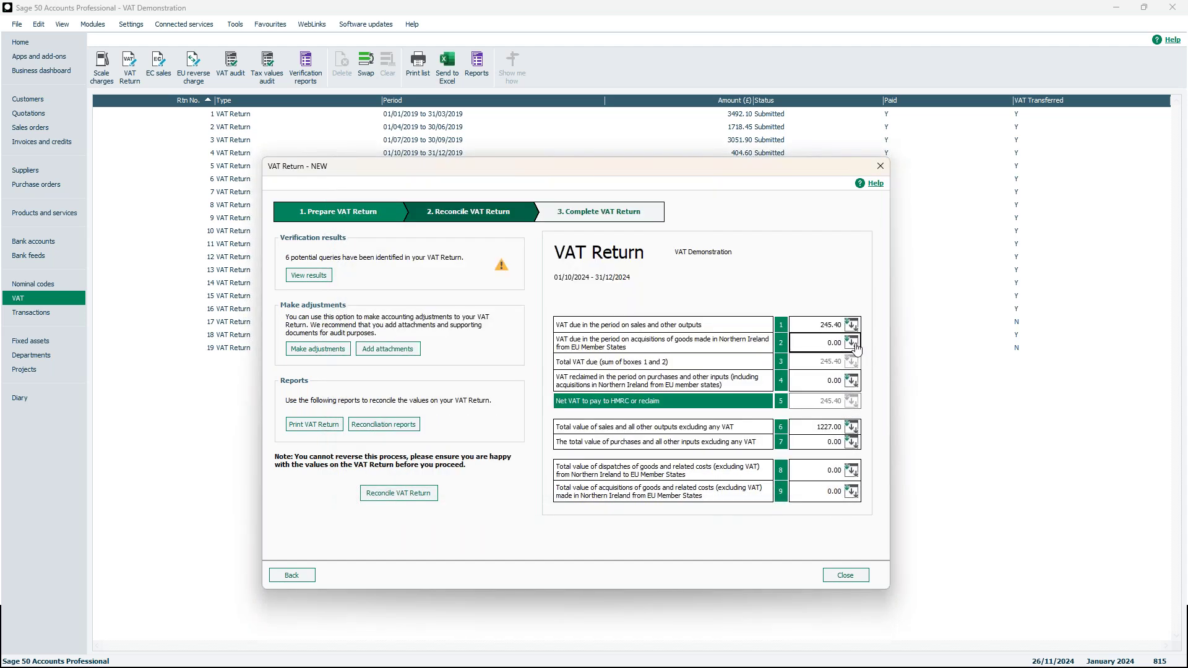
Check the VAT breakdowns behind the box 2 and box 1 values of the return.
click(854, 346)
click(811, 464)
click(852, 326)
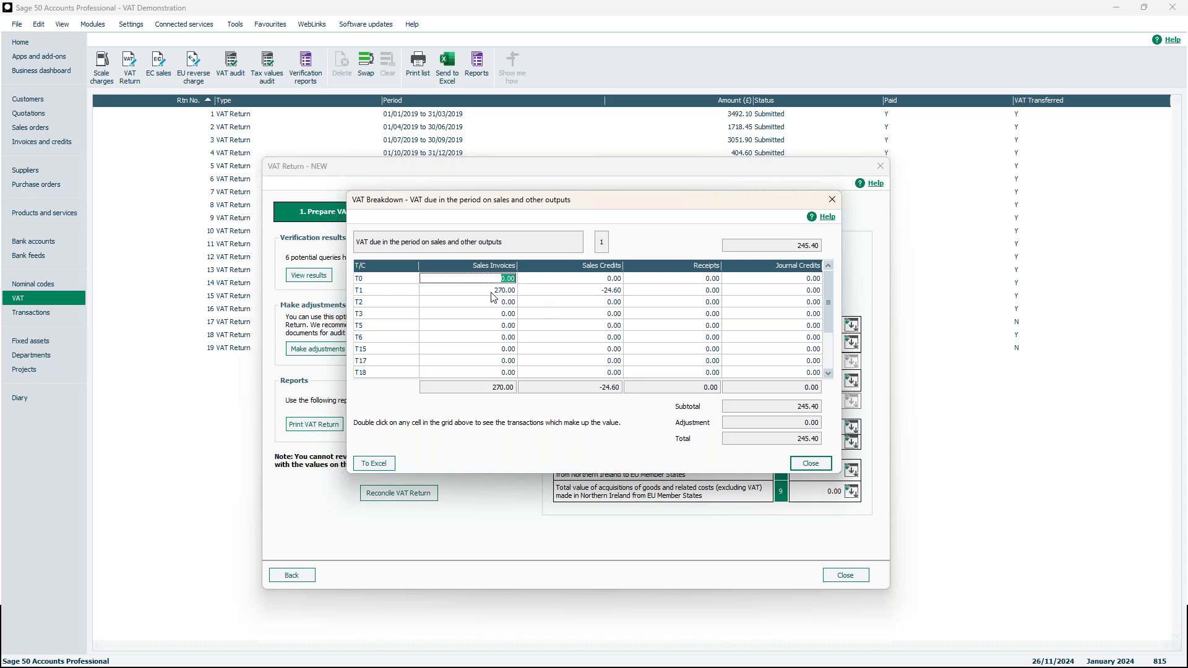
click(833, 199)
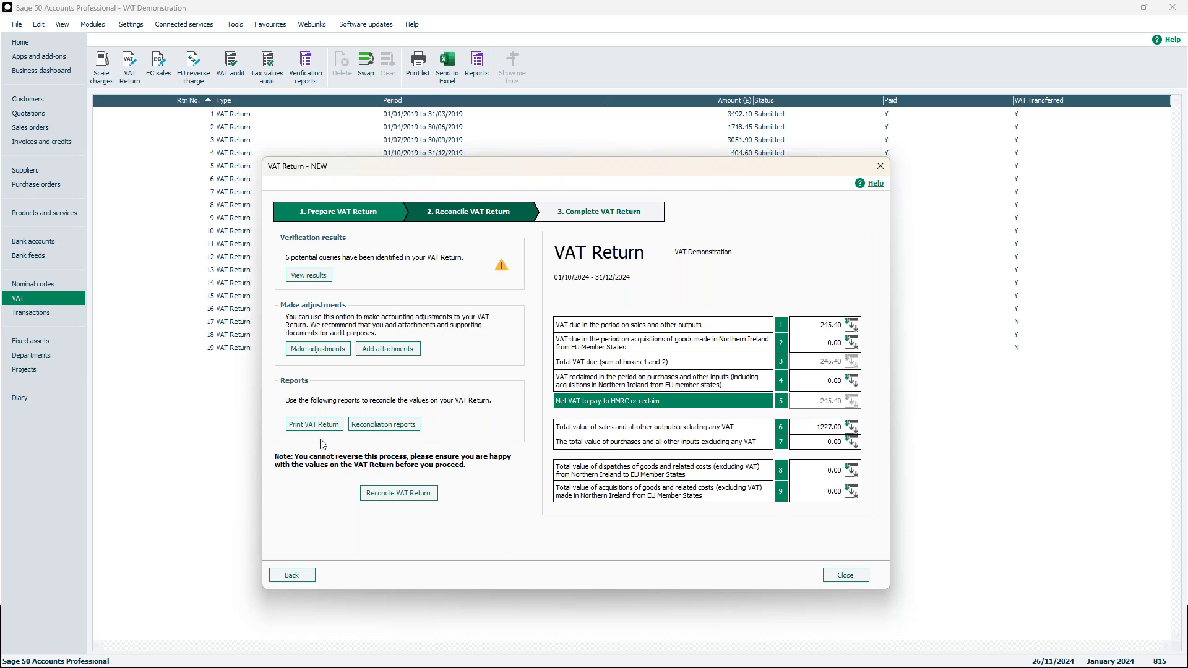
Open the verification results and examine the details of invoices or credits that have not been updated.
click(321, 280)
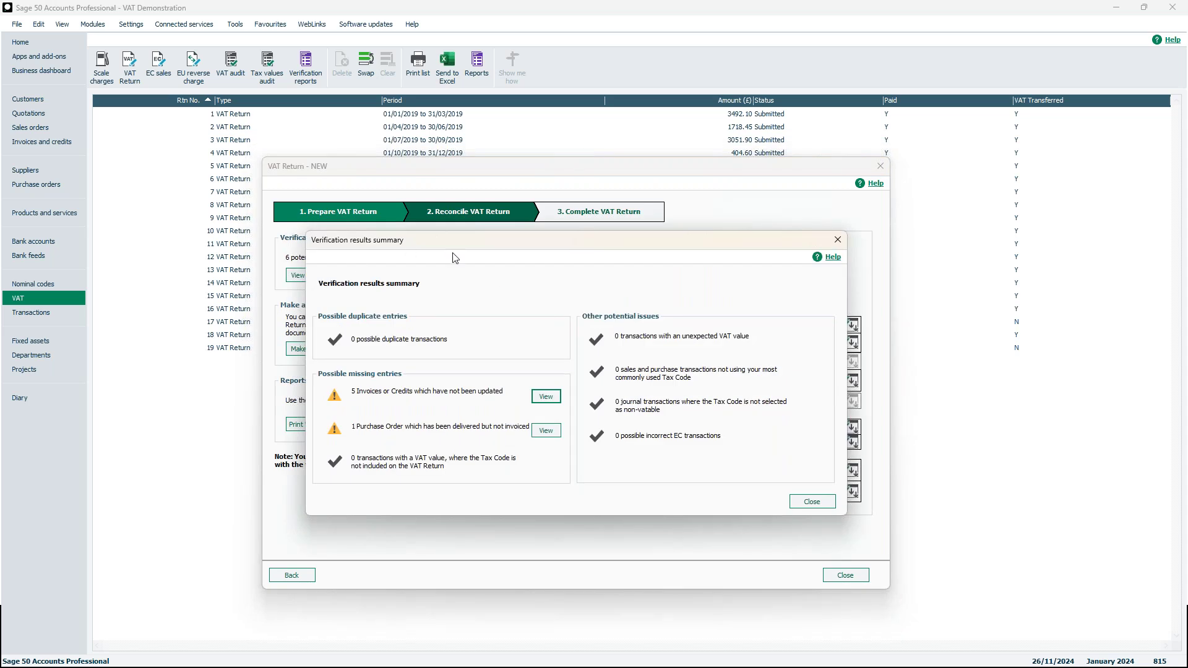
drag(433, 244, 346, 209)
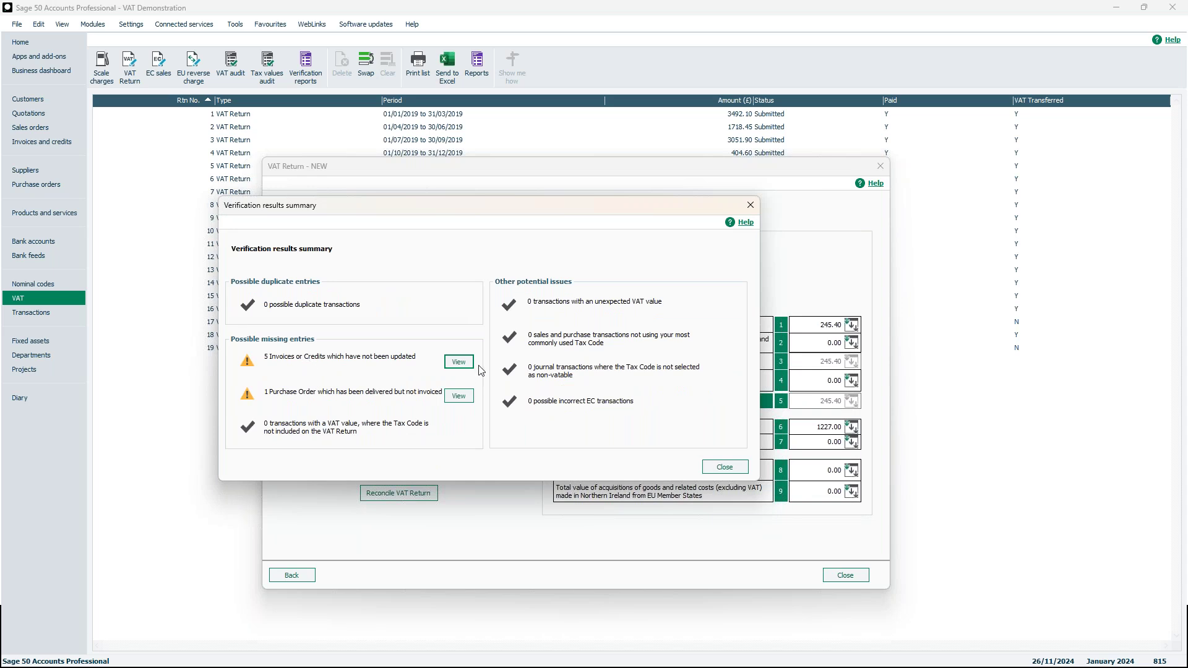
click(459, 362)
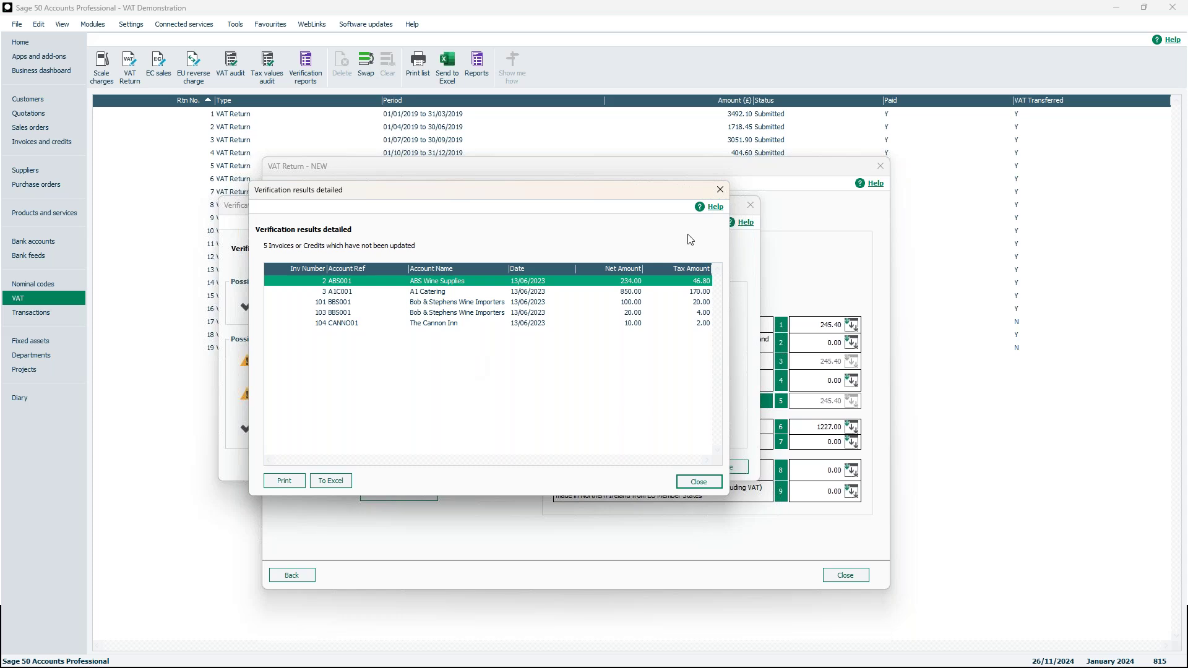
click(720, 189)
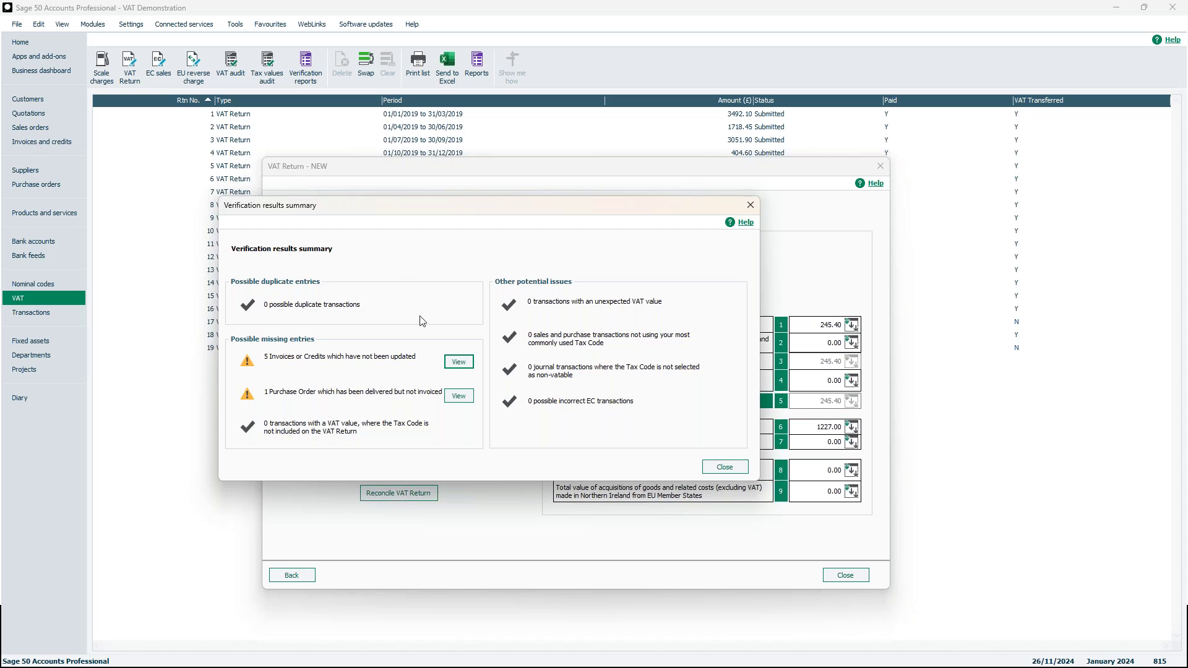
click(455, 364)
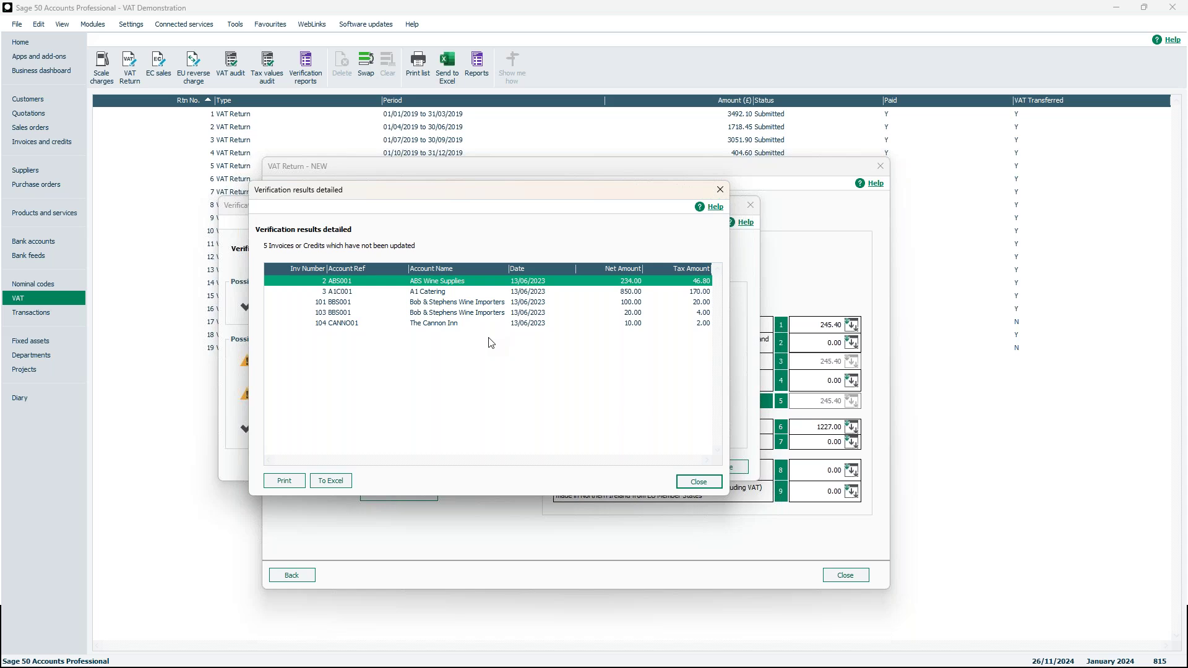
click(699, 482)
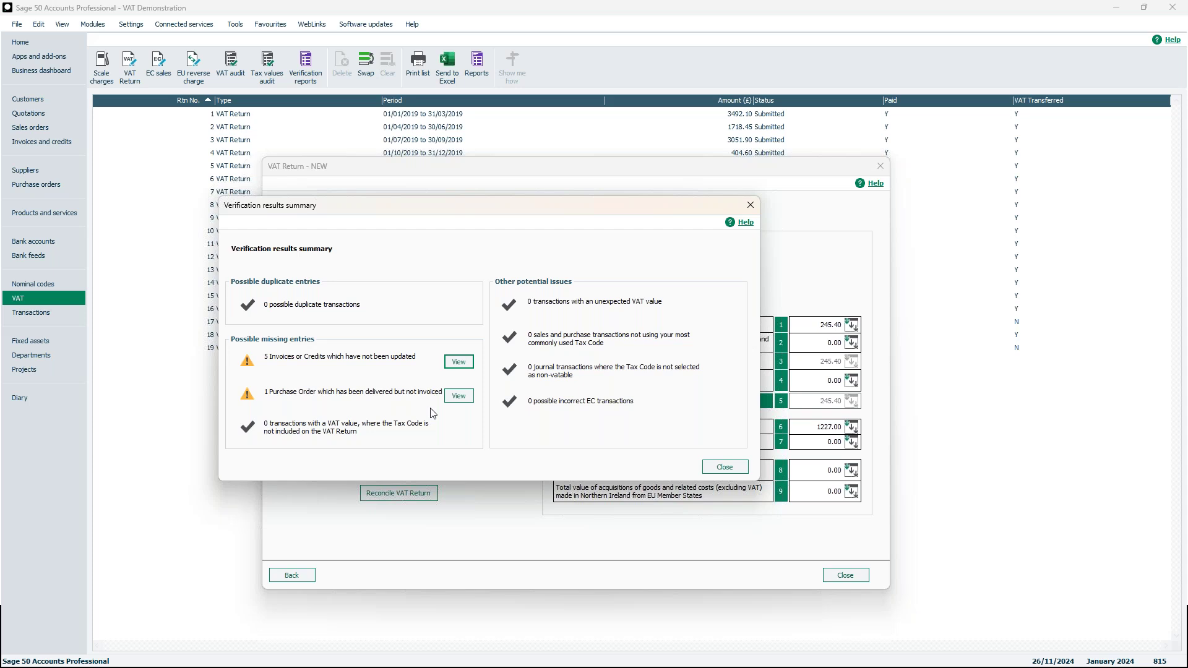
Examine the purchase order that was delivered but not invoiced, and close the verification results.
click(459, 396)
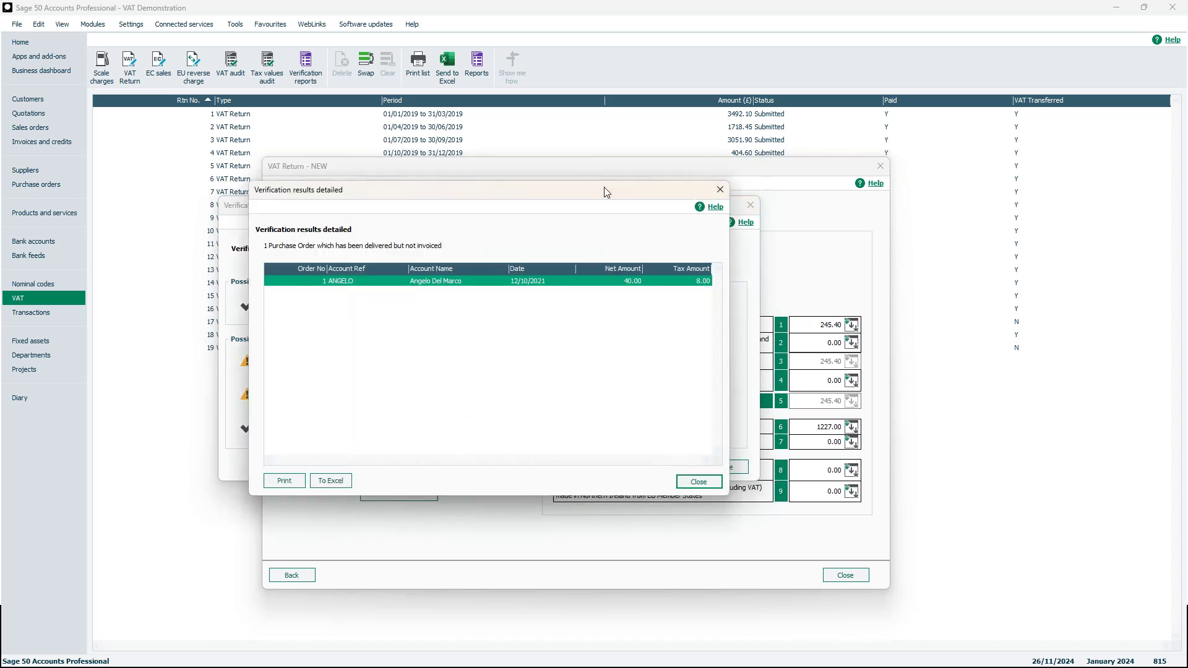
drag(604, 188, 637, 184)
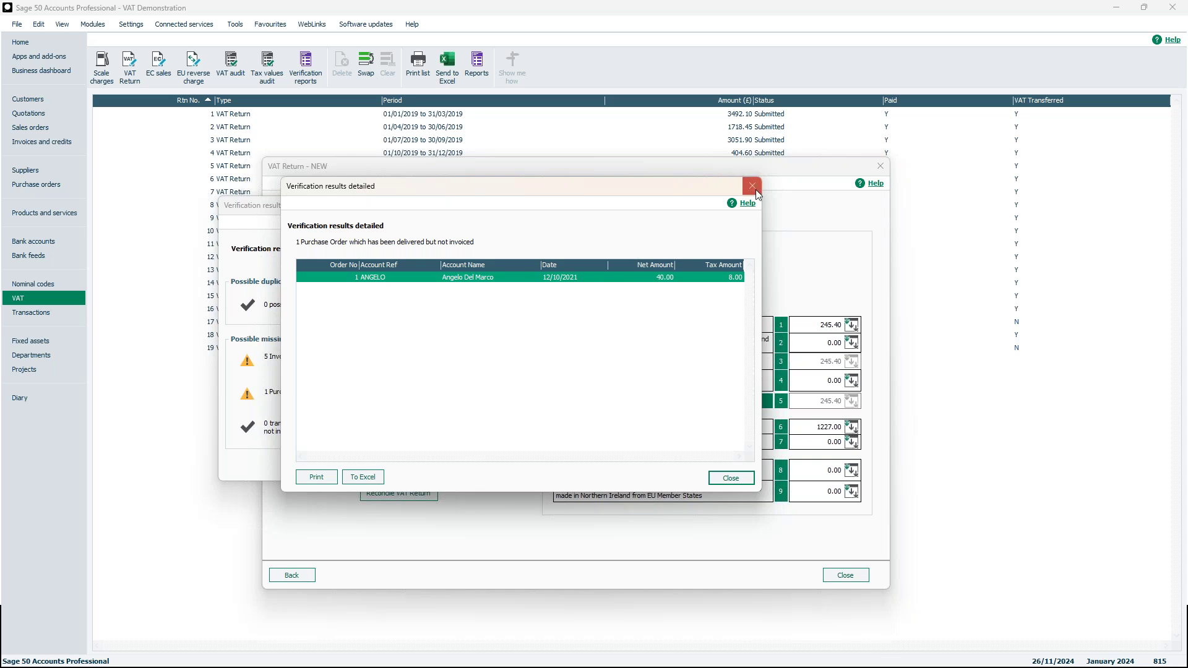
click(742, 481)
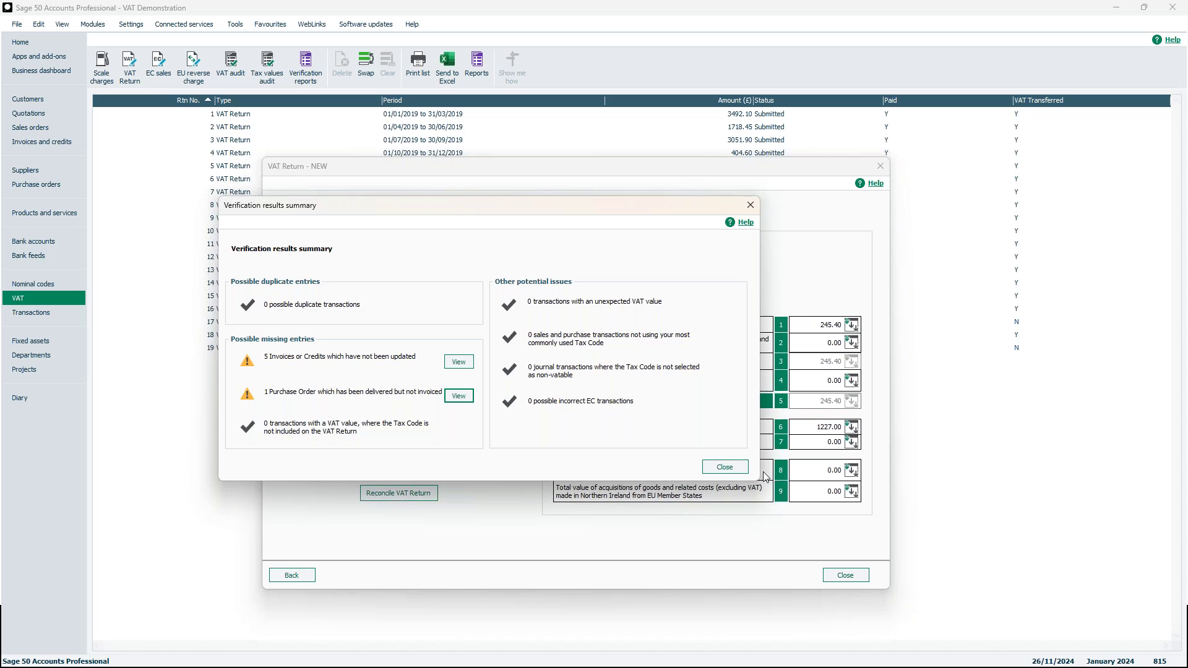
click(726, 468)
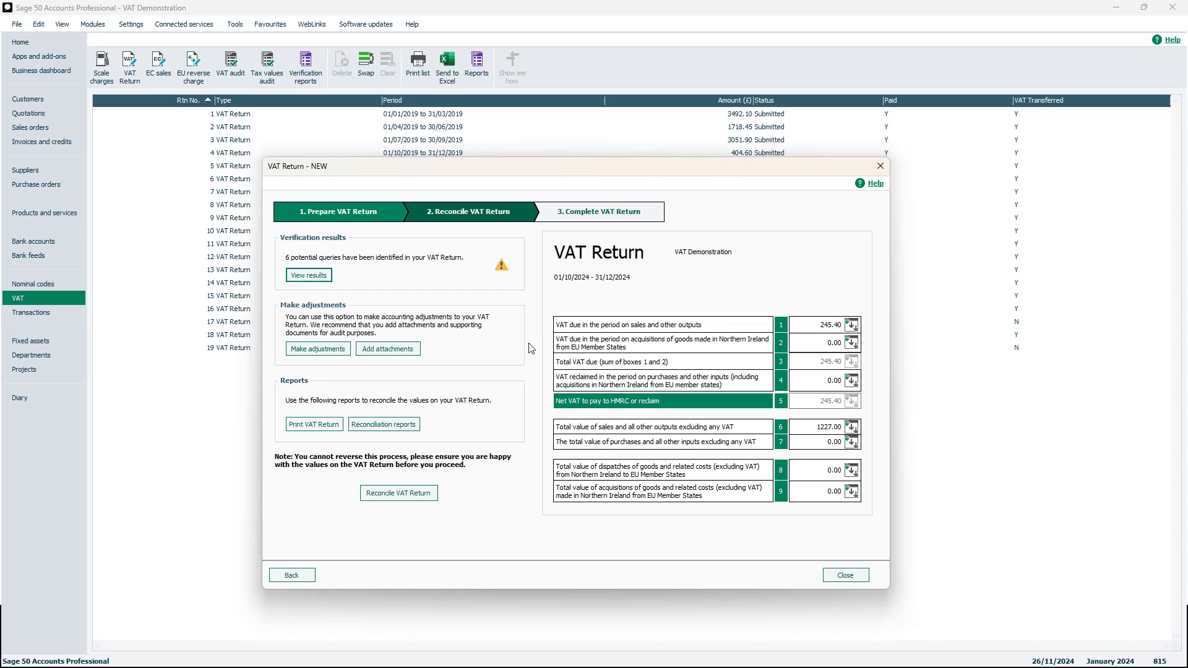
Start a manual adjustment for box 1, VAT due on sales and other outputs, with the reason "HMRC advice".
click(325, 351)
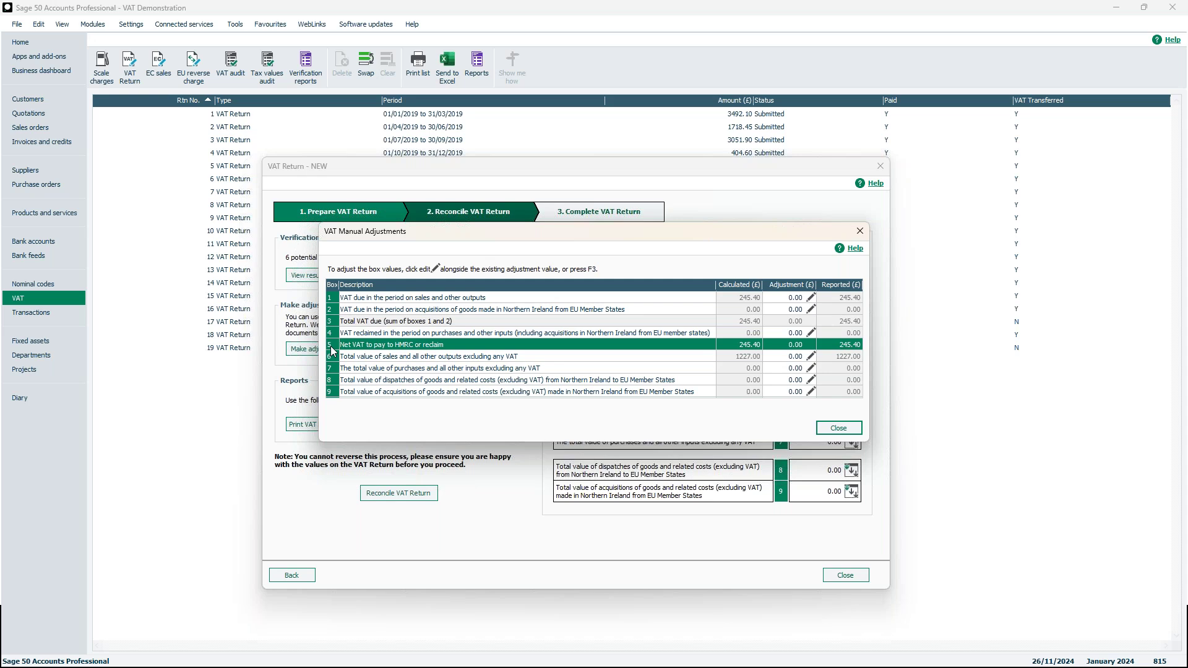
click(811, 297)
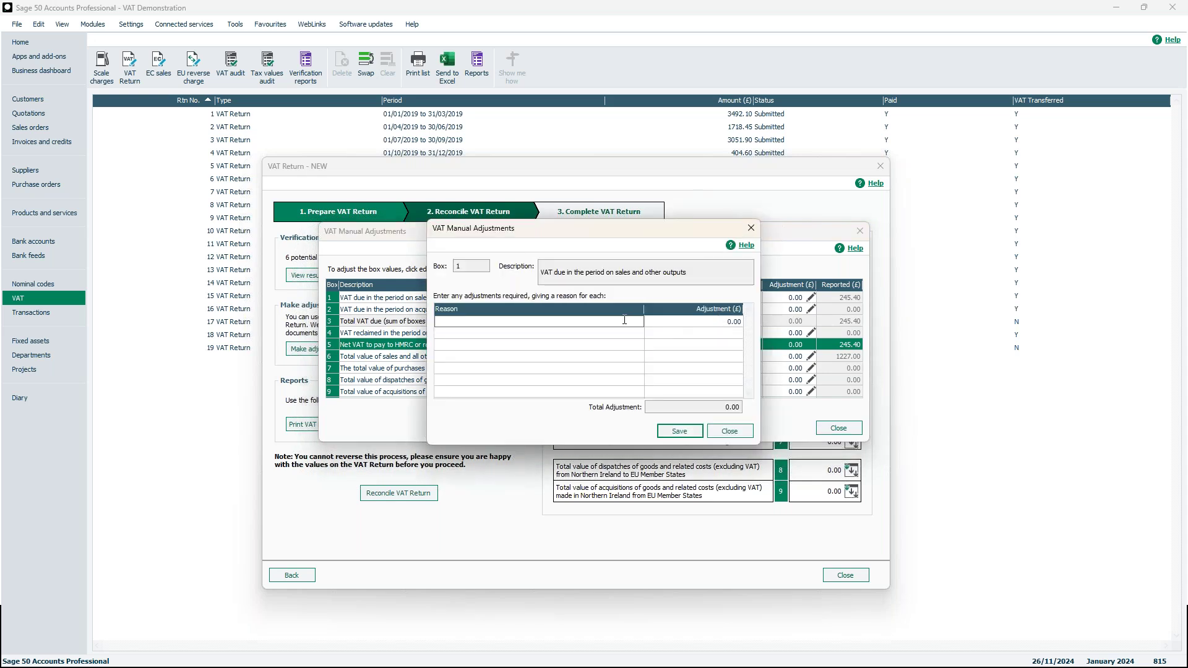
text(HMRC advice)
Set the box 1 adjustment to 100, save it and return to the VAT return.
click(661, 322)
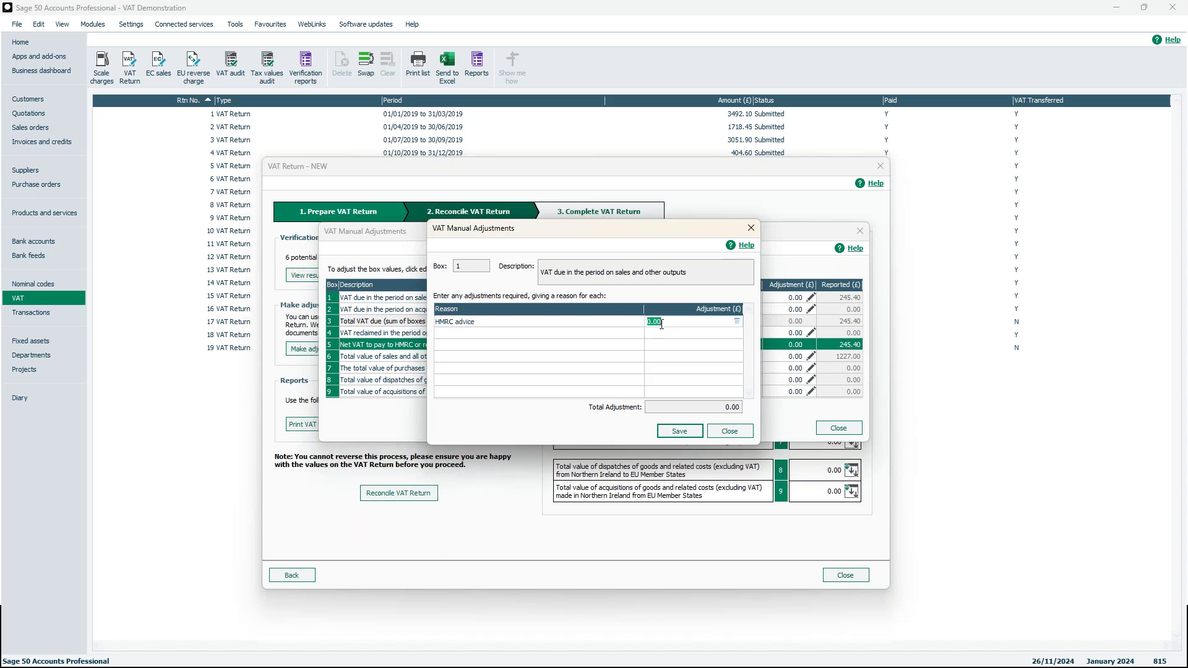
text(100)
key(BackSpace)
key(BackSpace)
key(BackSpace)
text(-100)
click(651, 322)
key(BackSpace)
click(679, 432)
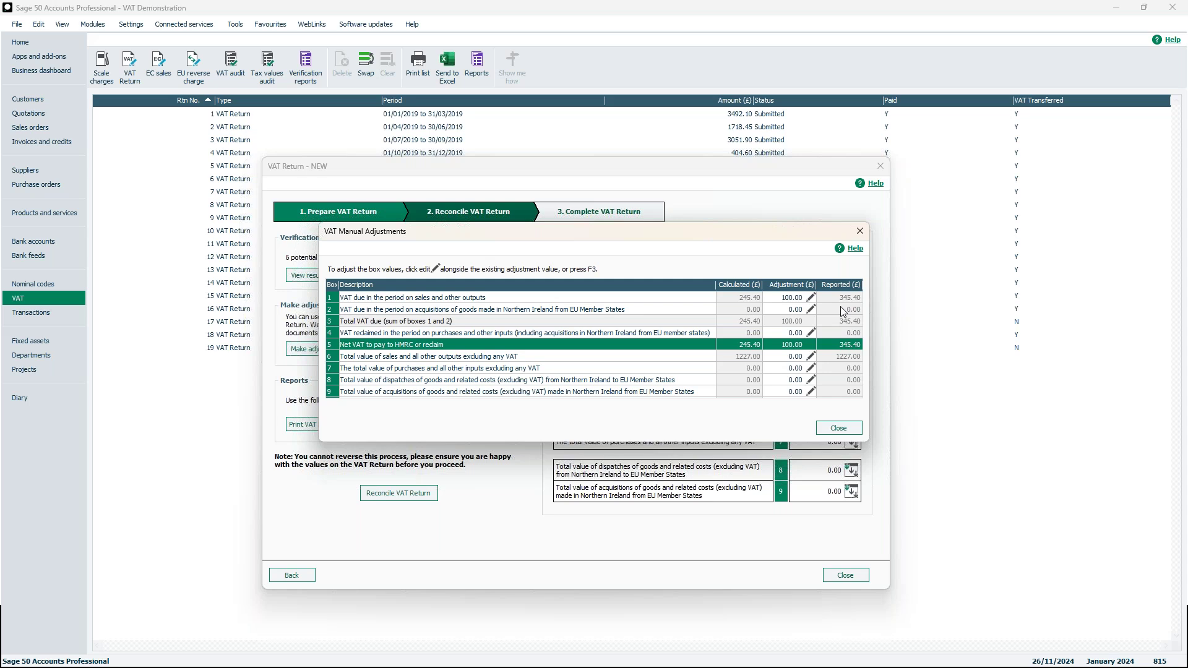
click(855, 430)
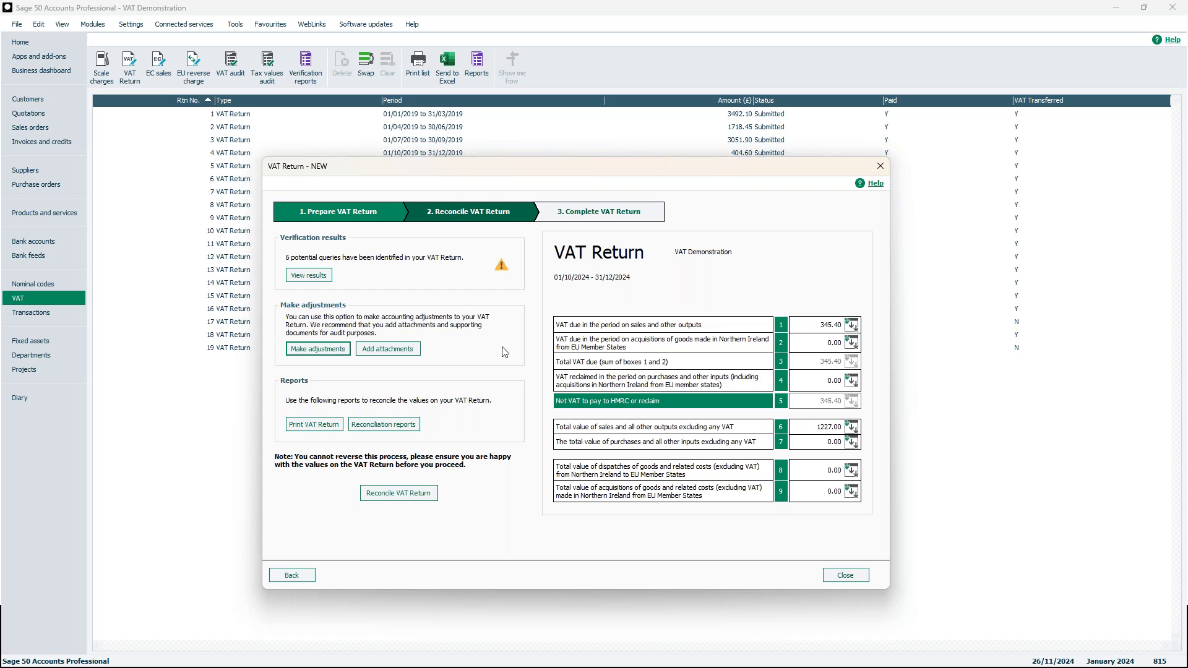
Reconcile the VAT return without adding supporting documents, flag its transactions as VAT reconciled, and close the return.
click(400, 351)
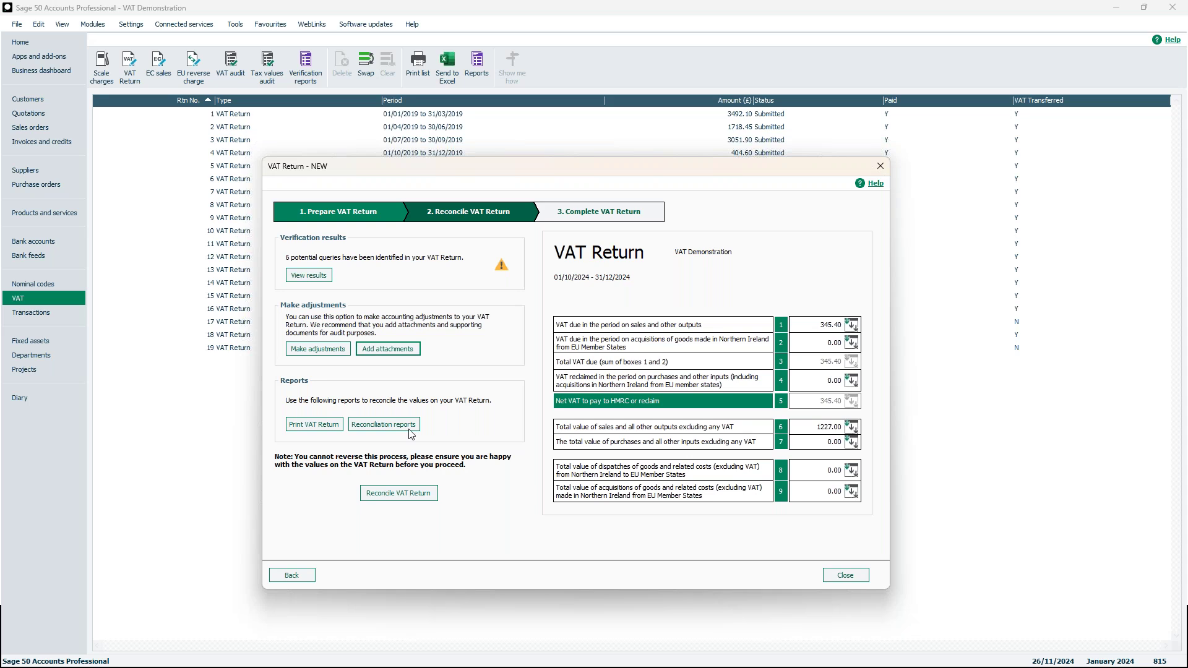
click(403, 498)
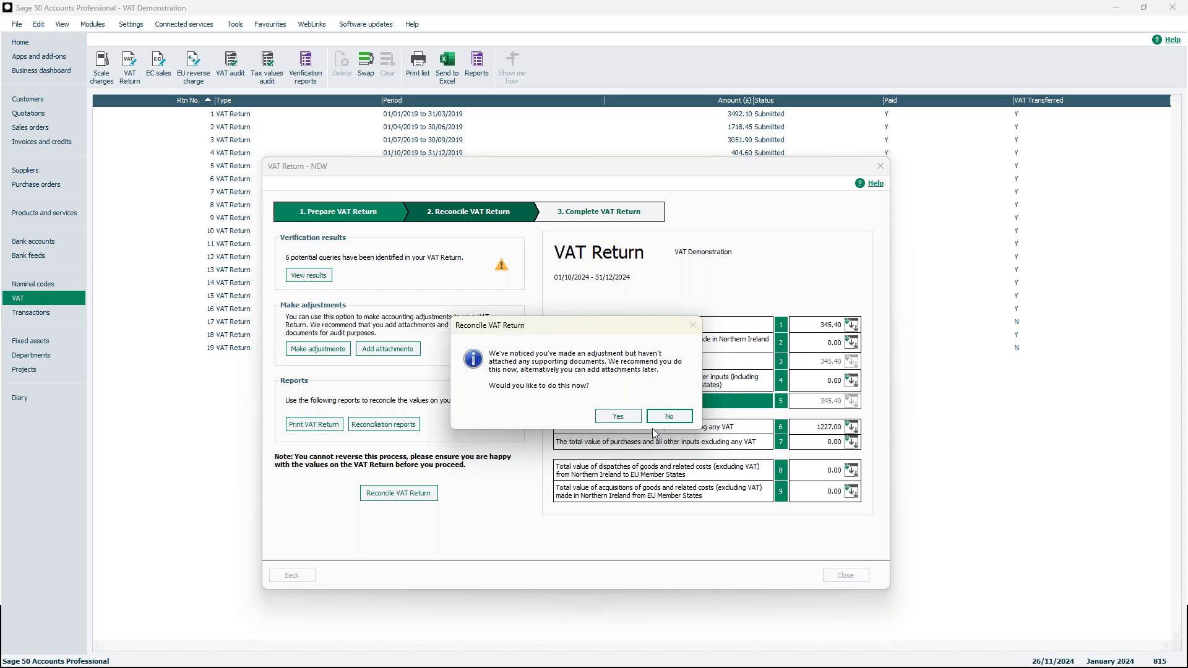
click(669, 417)
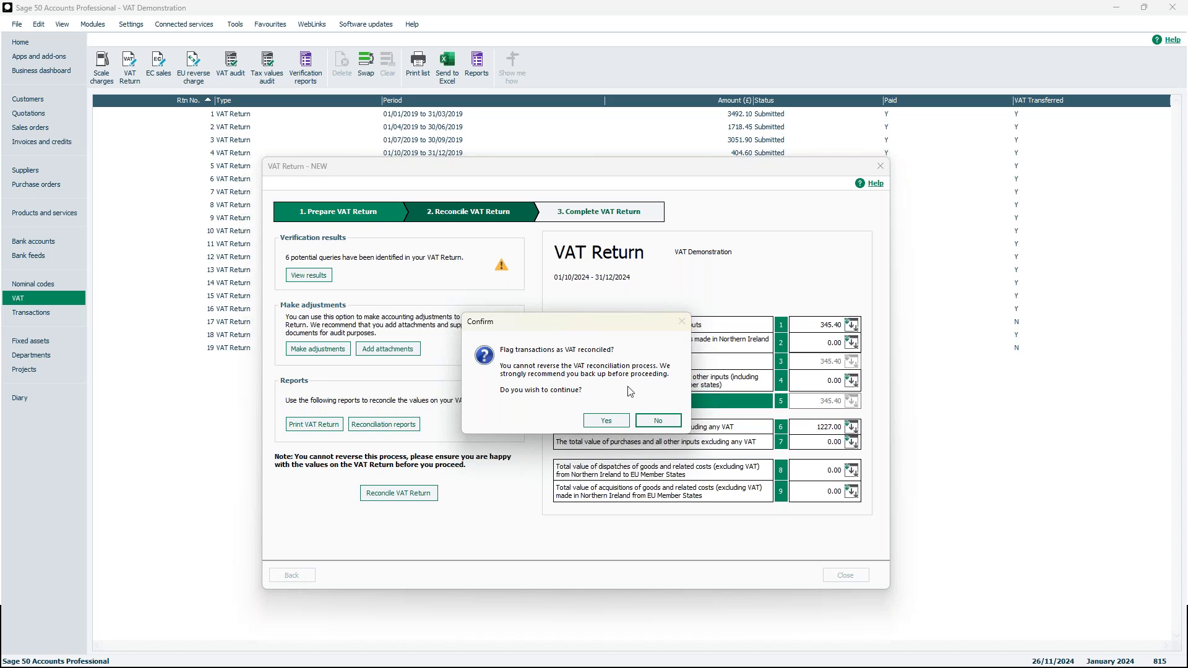
click(607, 421)
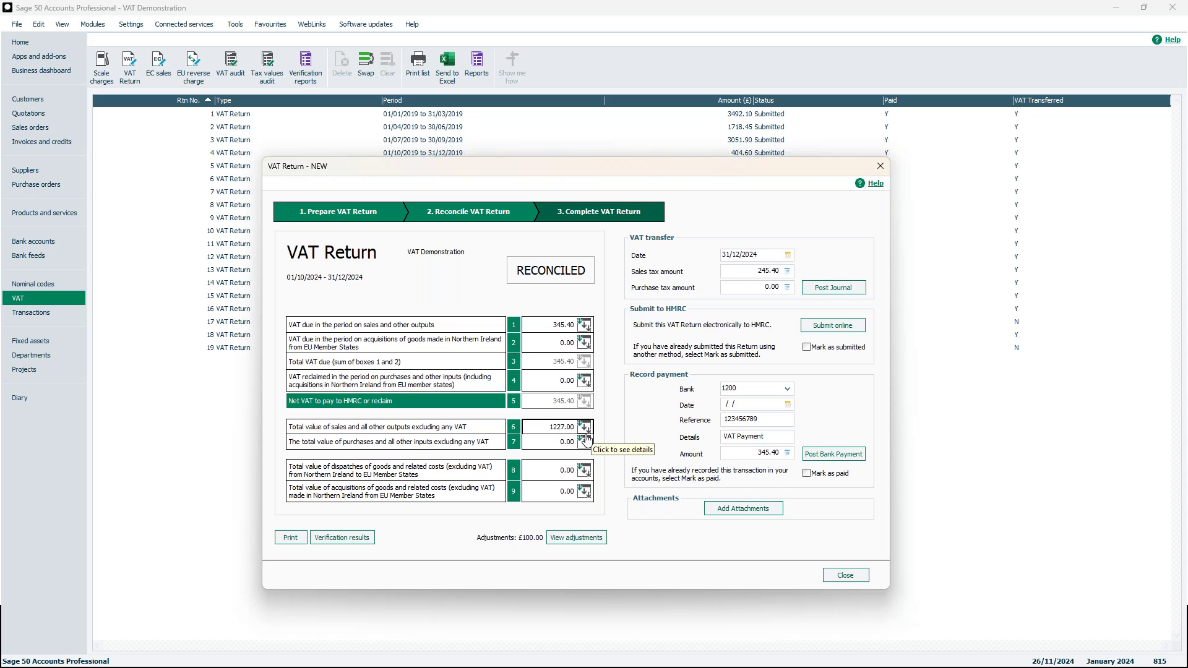
click(879, 172)
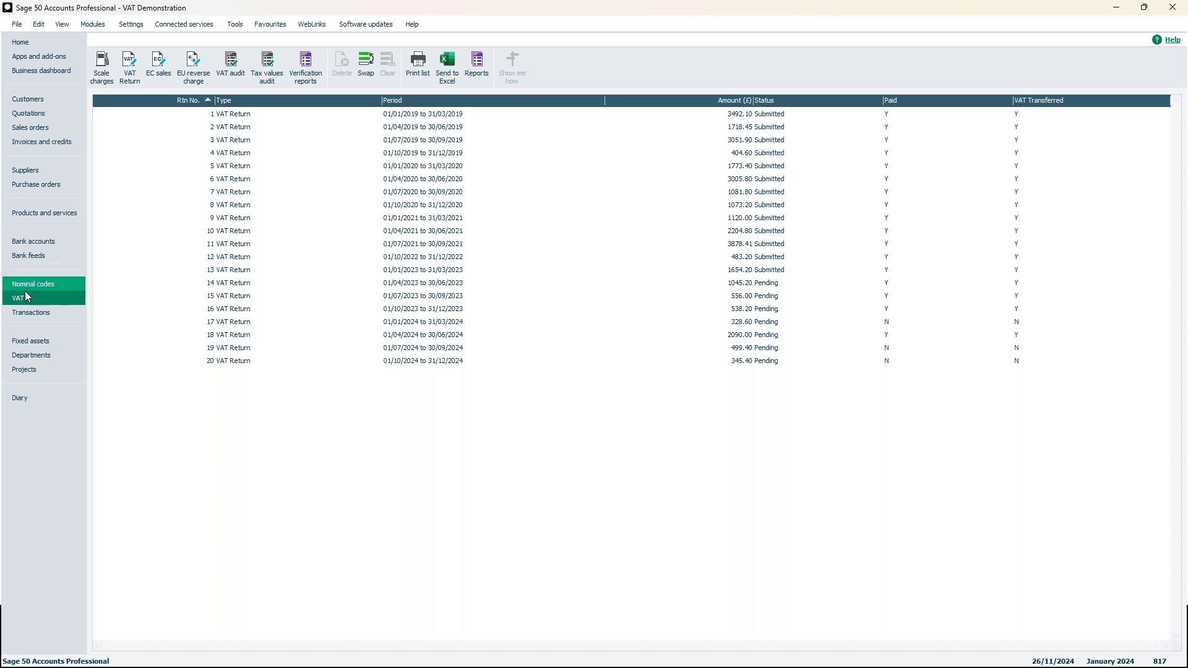
Review journal transactions 816 and 817 posted for the manual adjustment to VAT return 0020.
click(31, 317)
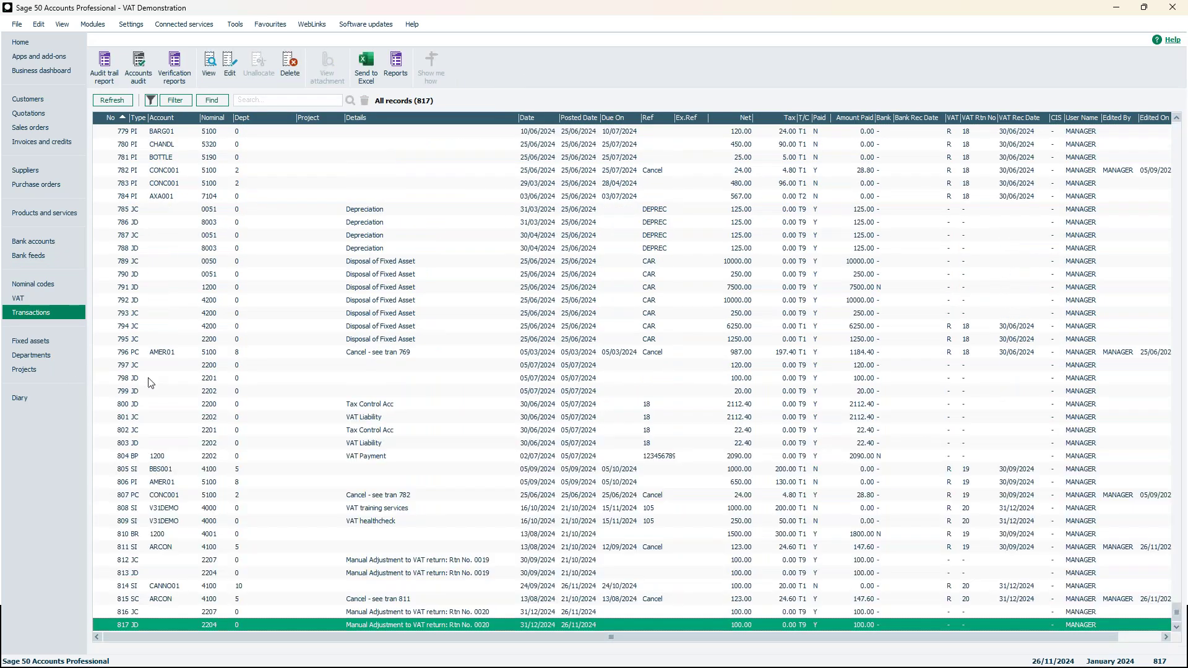
click(435, 612)
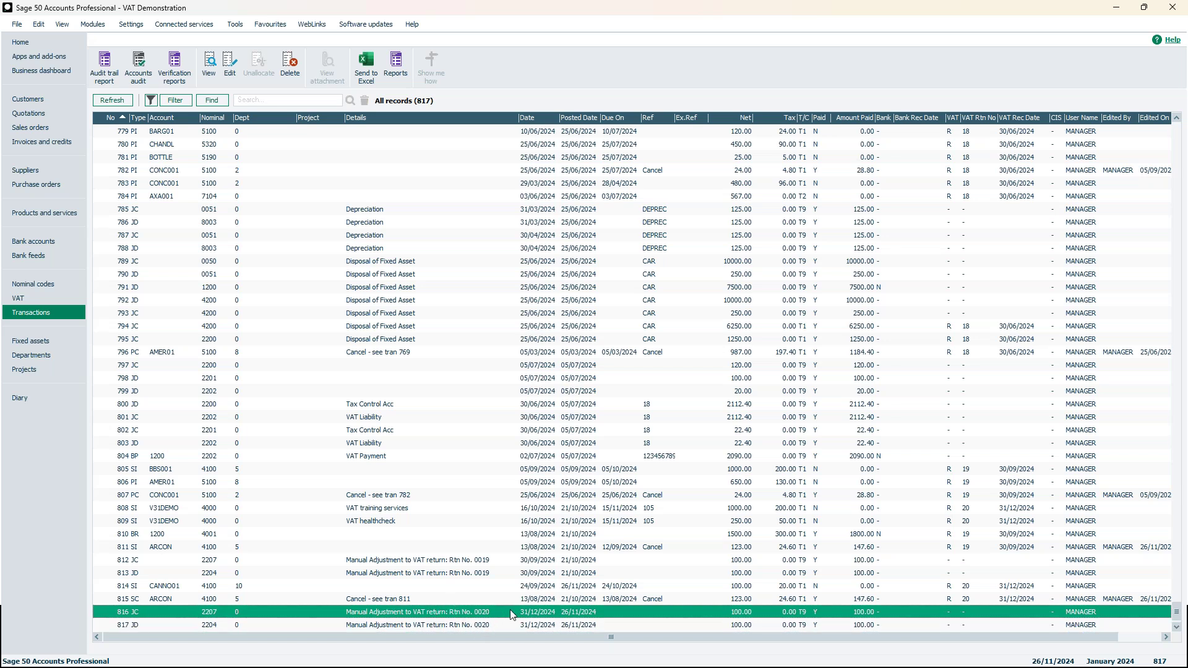
click(223, 625)
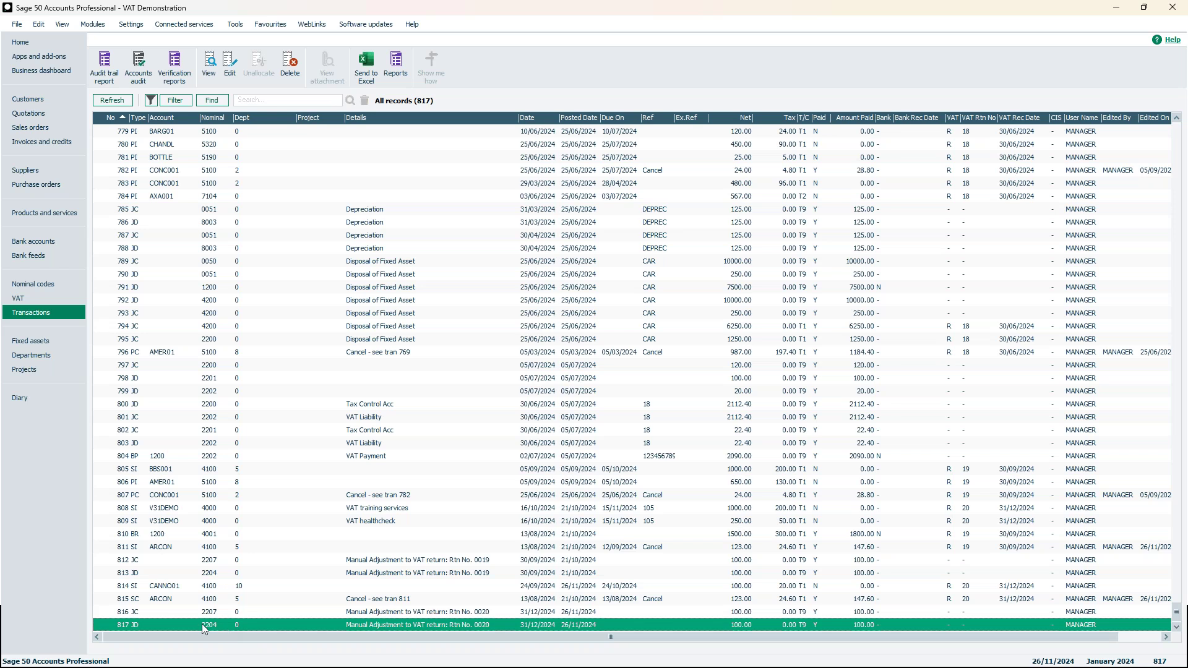
Check the nominal codes assigned to the VAT Liability and Manual Adjustments control accounts.
click(131, 23)
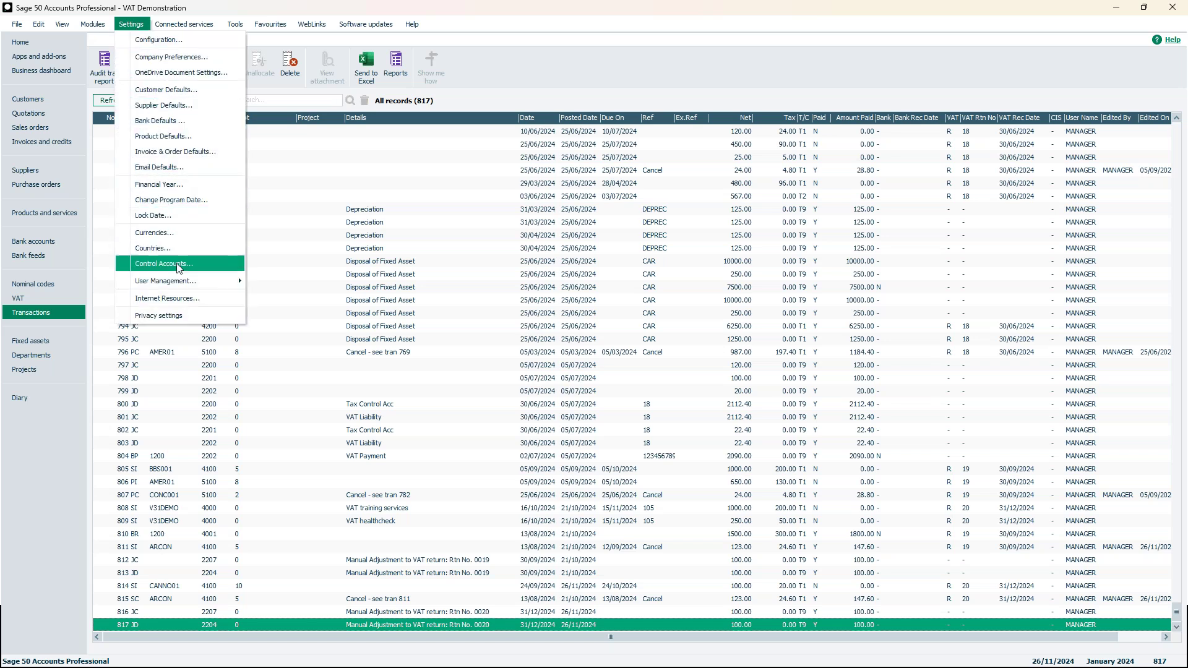
click(178, 264)
click(637, 372)
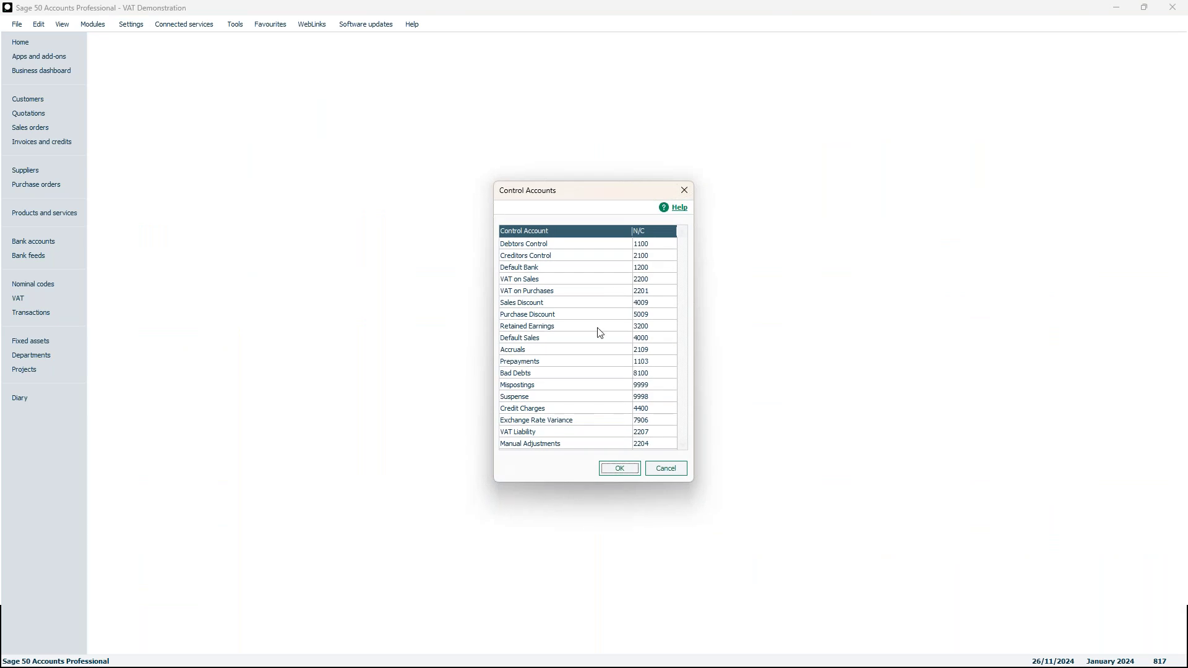
click(605, 434)
click(669, 448)
click(680, 472)
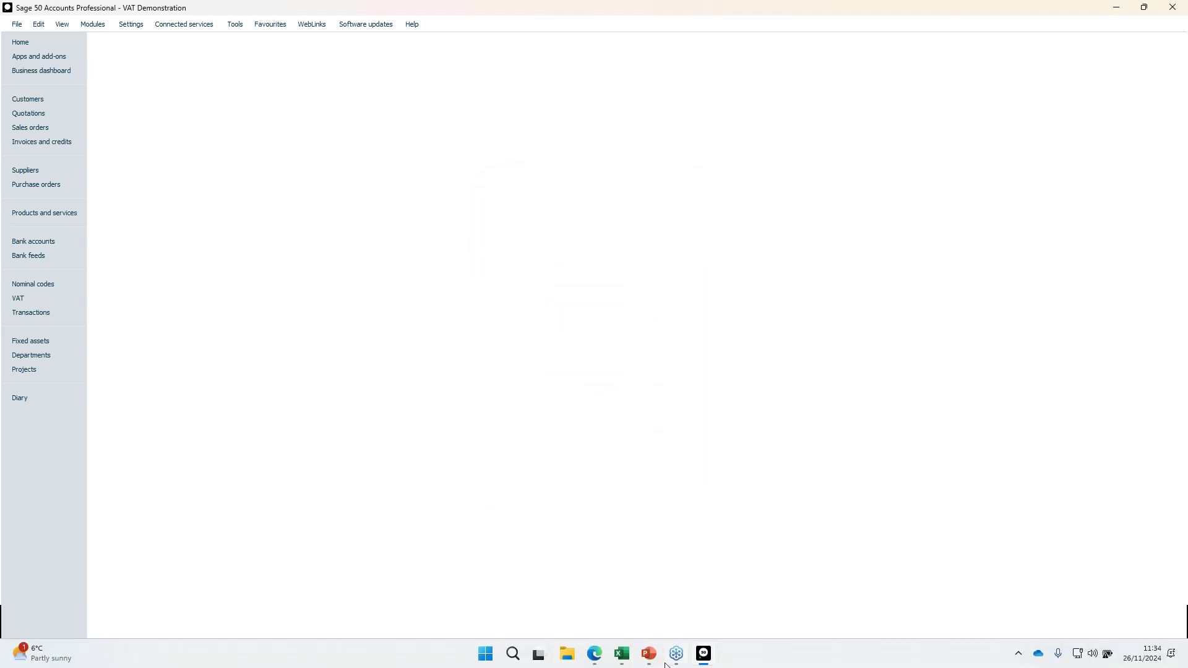
Switch to the running PowerPoint slide show.
mouse_move(648, 659)
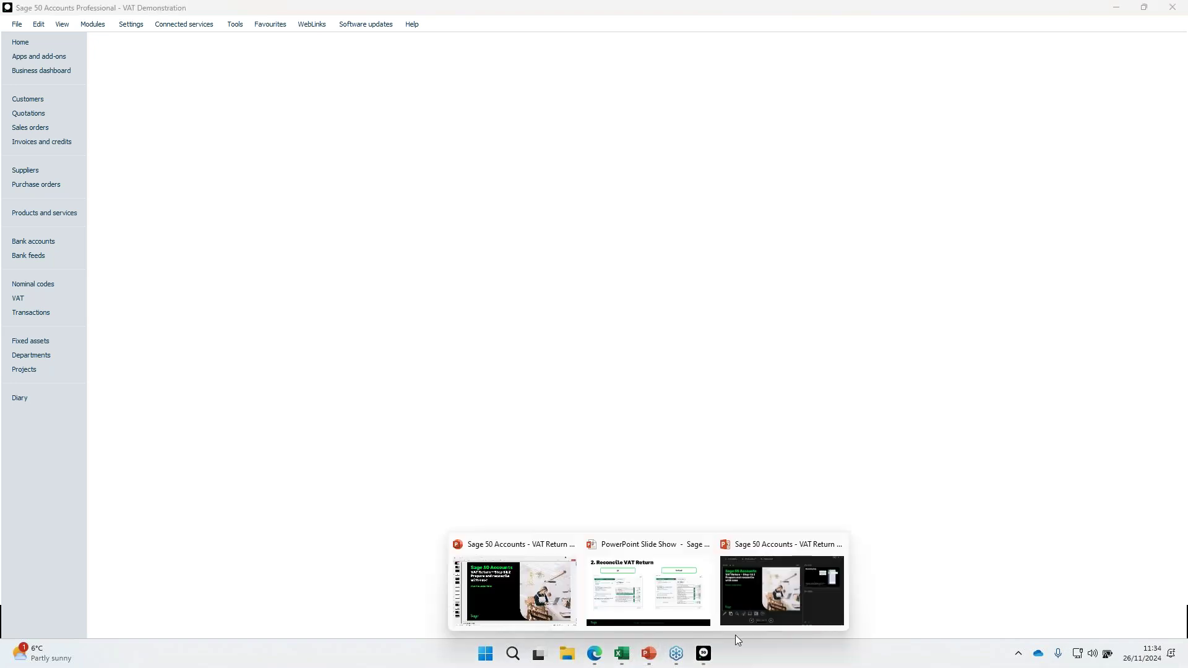
click(643, 607)
click(562, 456)
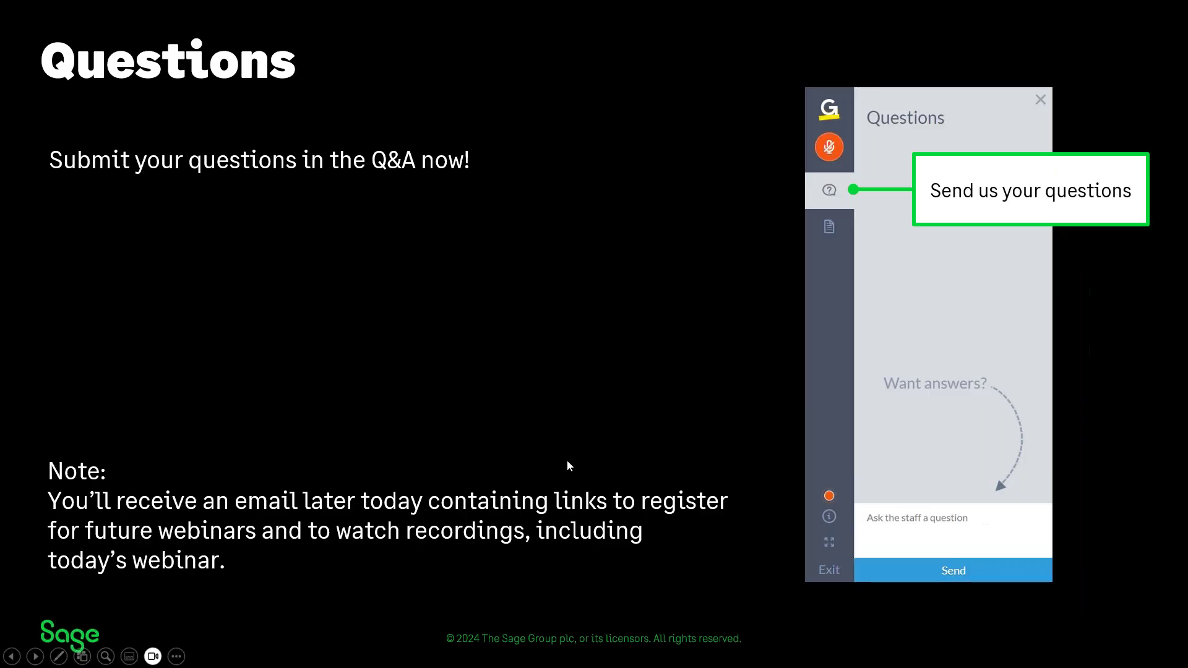
click(574, 463)
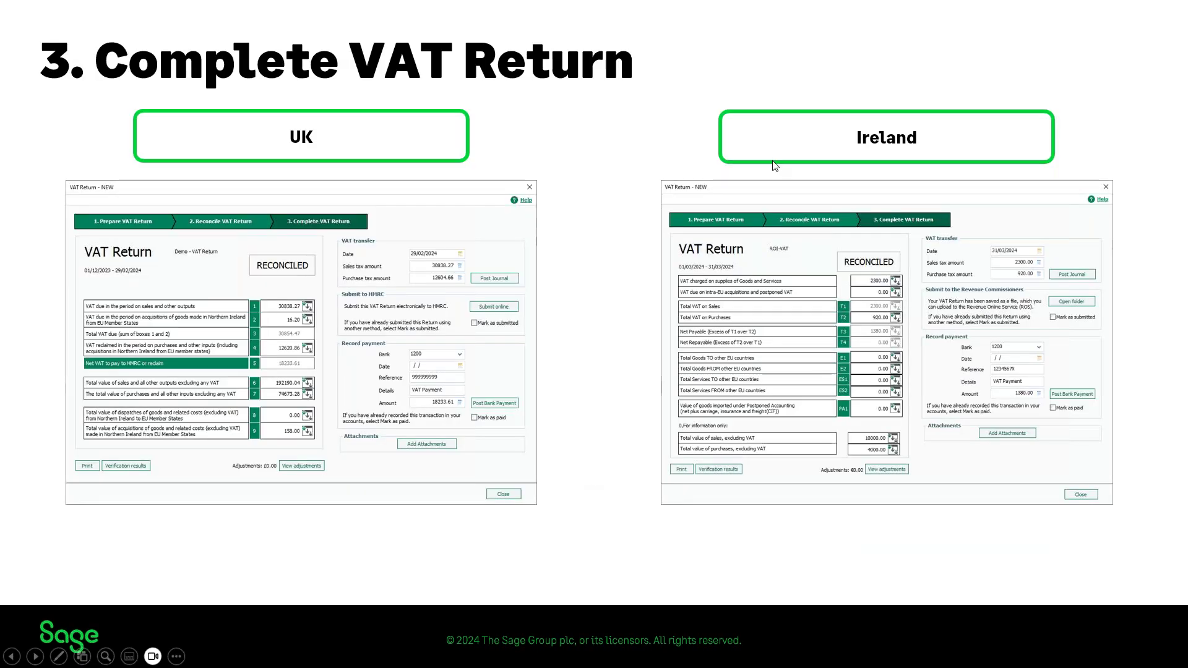
click(667, 500)
click(593, 523)
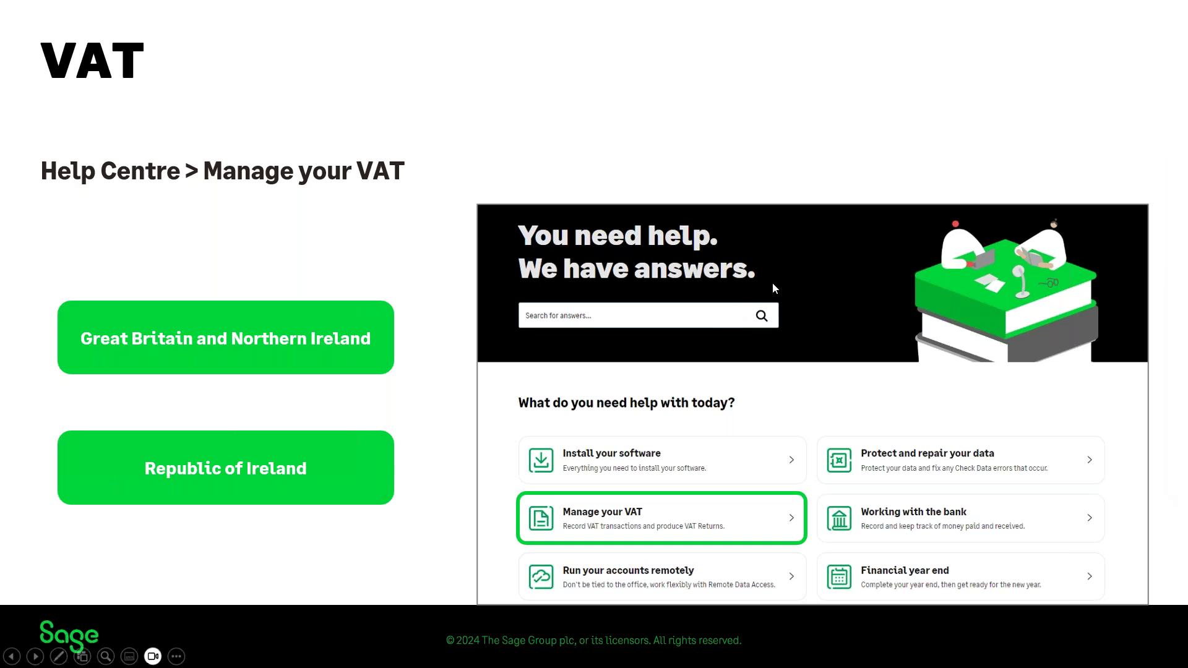
click(812, 142)
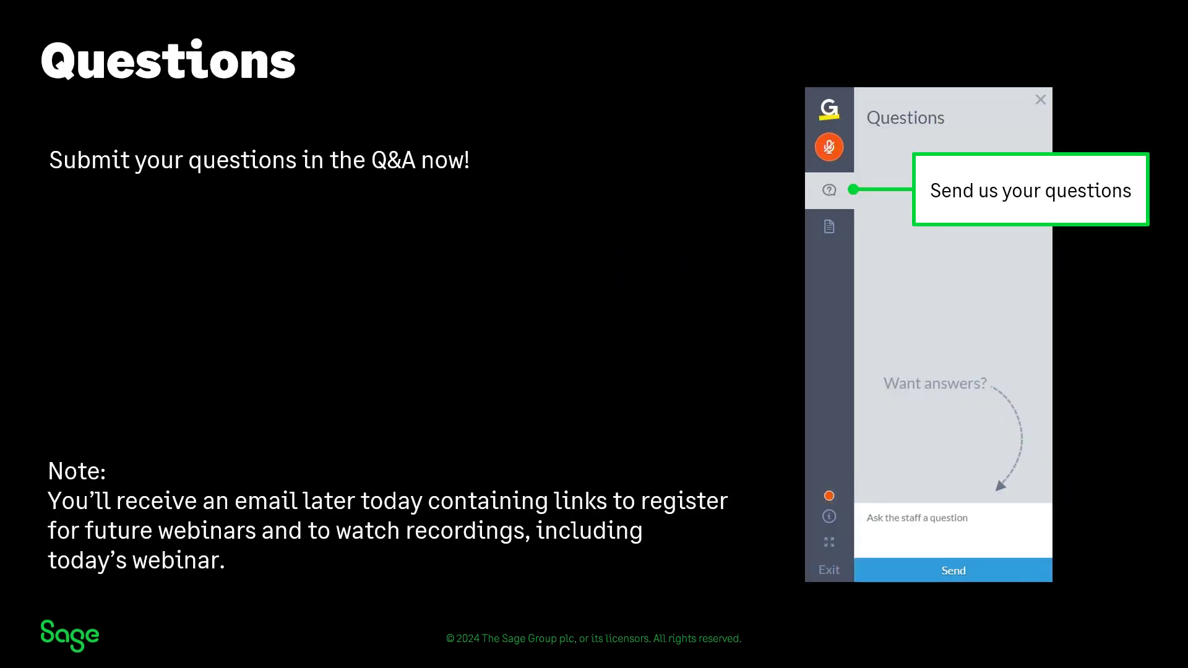